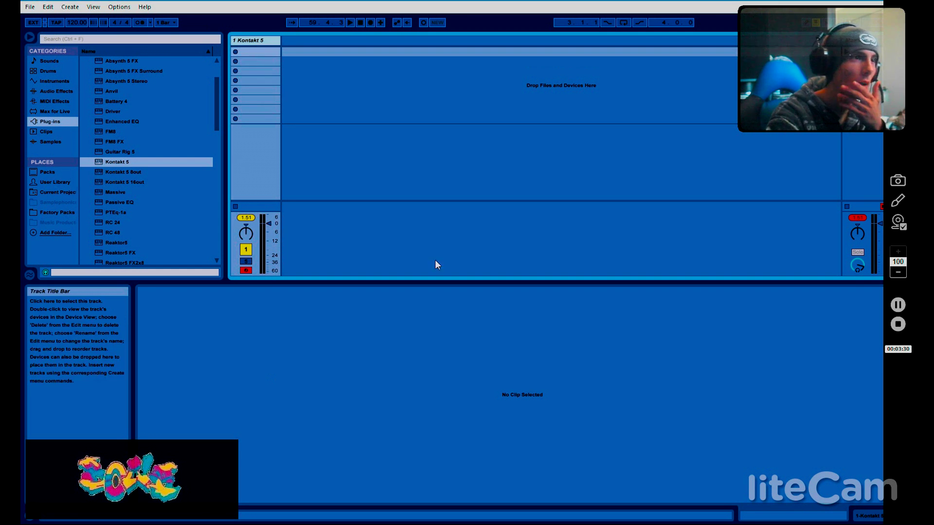
Step: Open the Kontakt 5 instrument window and audition the Studio Drummer kit's Tom 4 and kick drum
key("shift+Tab")
left_click(166, 407)
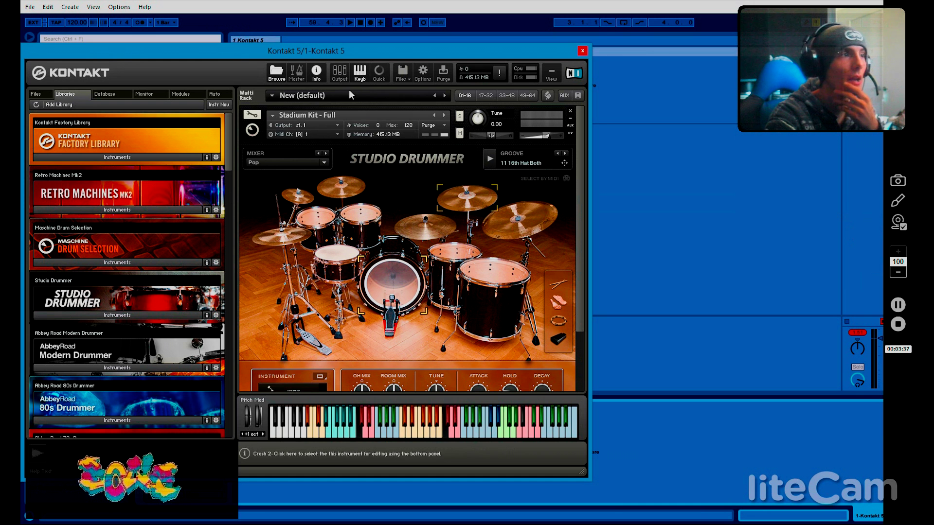
left_click_drag(372, 53, 440, 36)
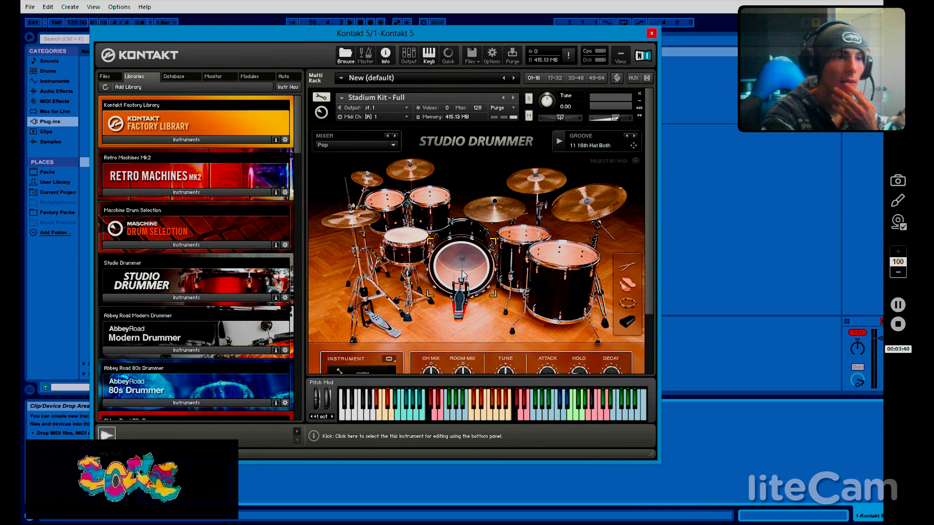
left_click(562, 260)
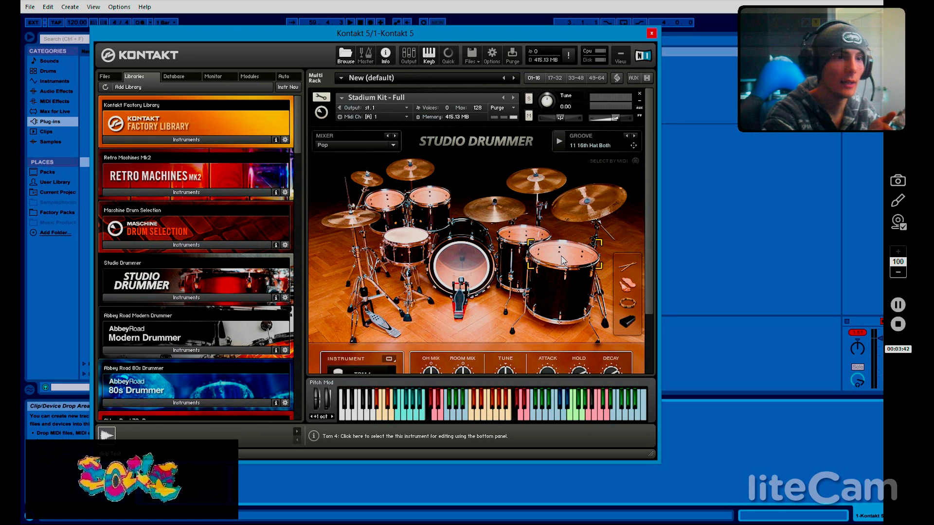
left_click_drag(369, 33, 560, 33)
left_click(656, 263)
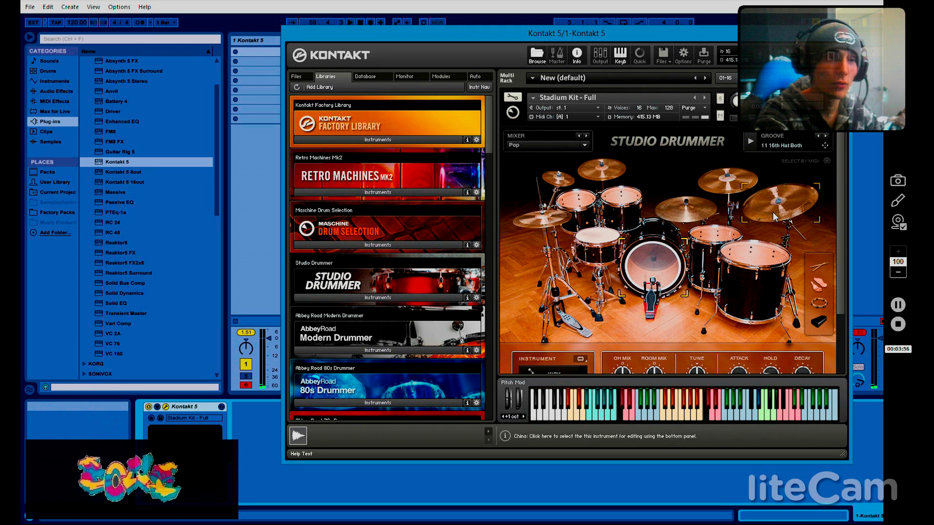
Step: Create a MIDI clip in the Kontakt 5 track's first slot with notes C3, D3, C3 and D#3 on the four beats
double_click(251, 48)
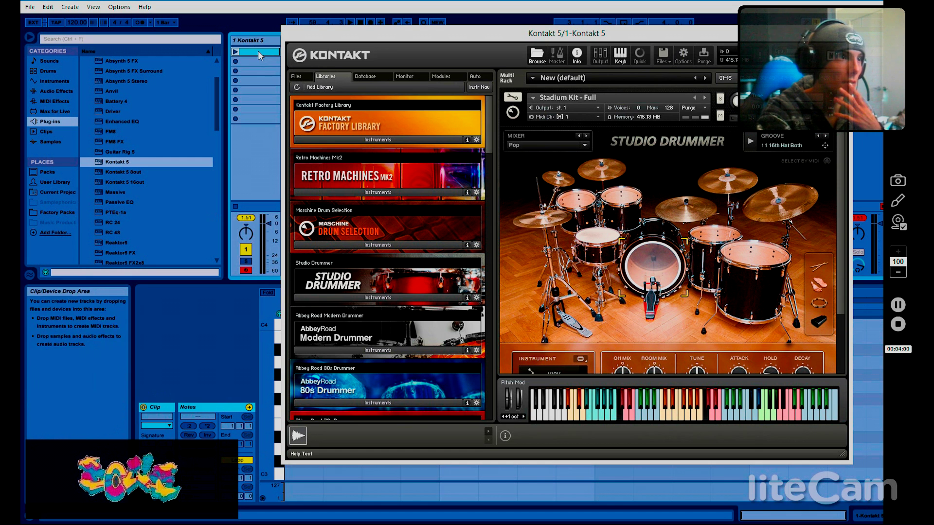
left_click_drag(486, 33, 242, 6)
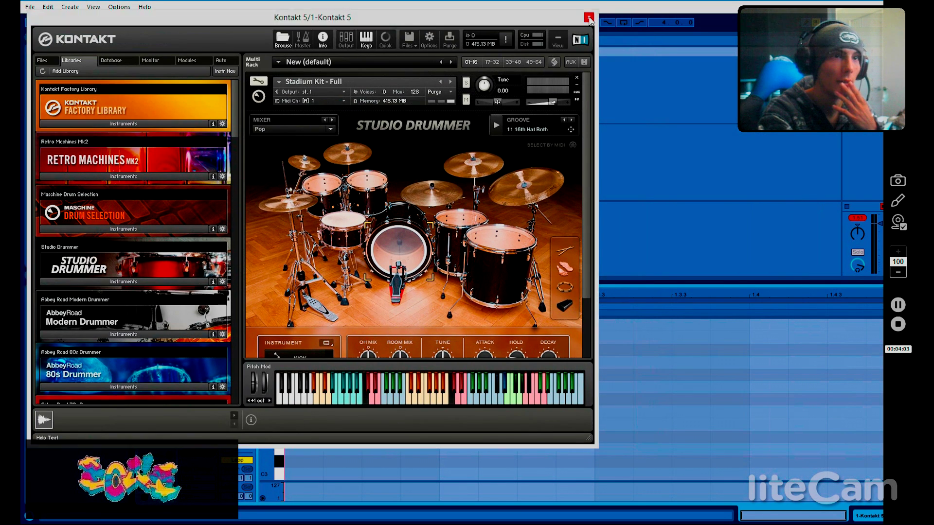
left_click(591, 5)
scroll(297, 465, "down", 2)
double_click(308, 423)
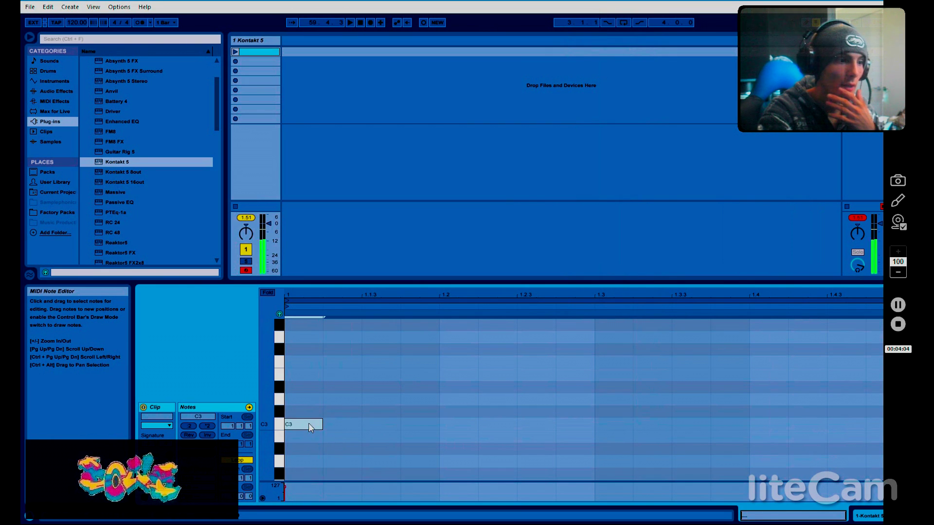
left_click(454, 398)
double_click(458, 398)
double_click(610, 424)
left_click(786, 384)
double_click(775, 387)
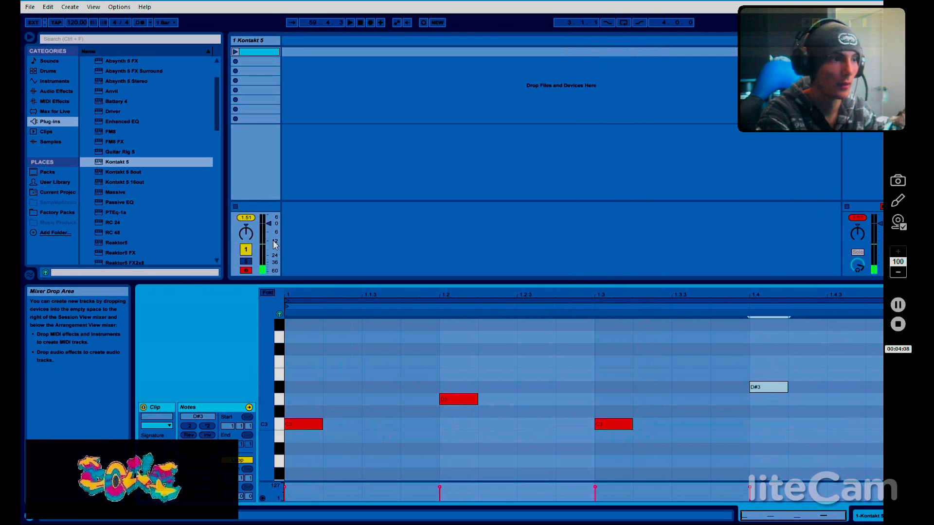
Step: Play the four-note MIDI clip, select all its notes and delete the clip from the Kontakt 5 track
left_click(235, 51)
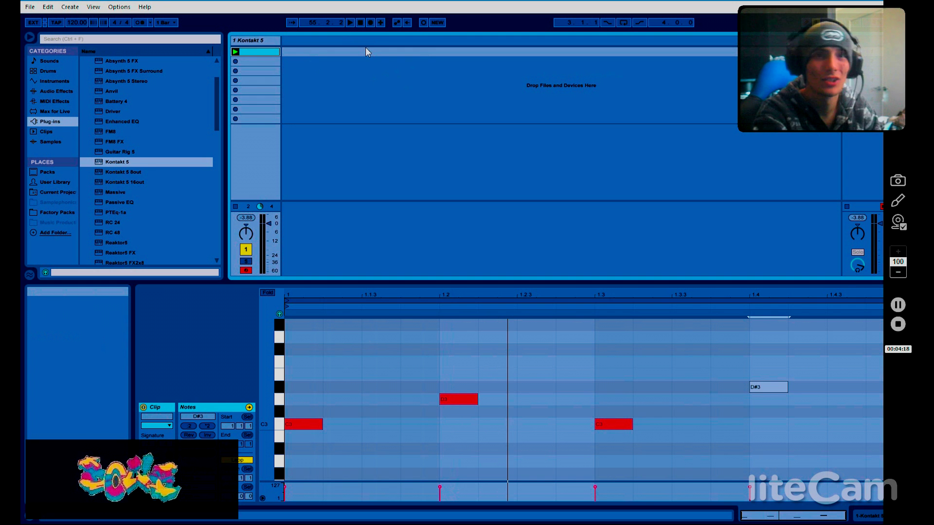
left_click_drag(310, 360, 408, 384)
key("ctrl+a")
left_click(737, 446)
right_click(260, 54)
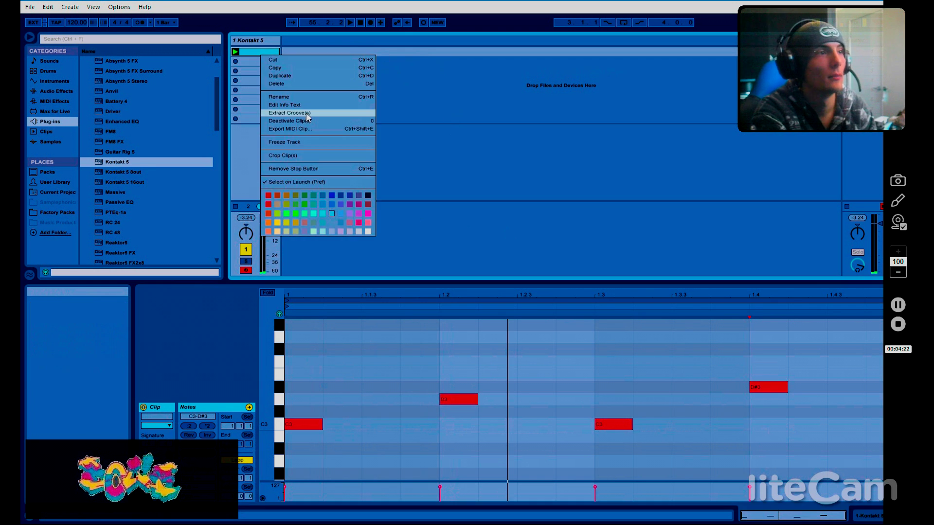
left_click(289, 83)
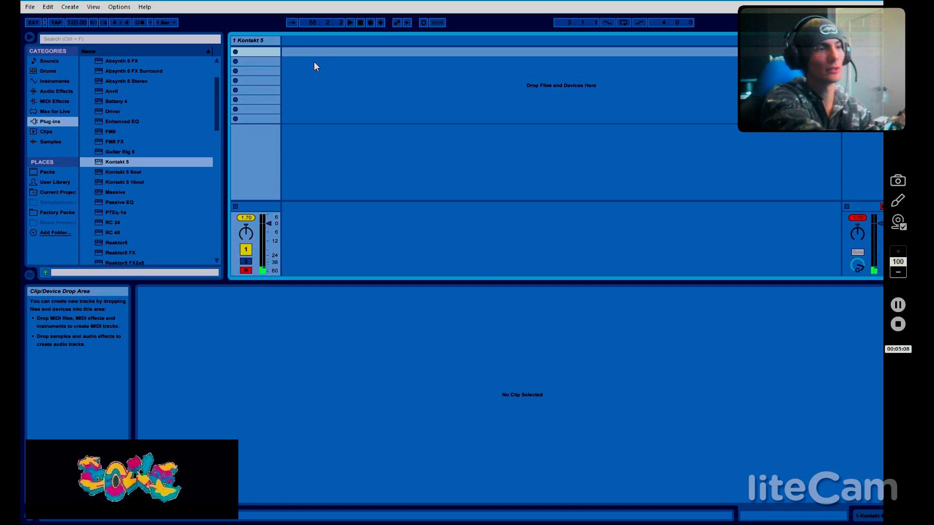
Step: Insert an audio track, delete the Kontakt 5 track and arm the audio track for recording
right_click(313, 67)
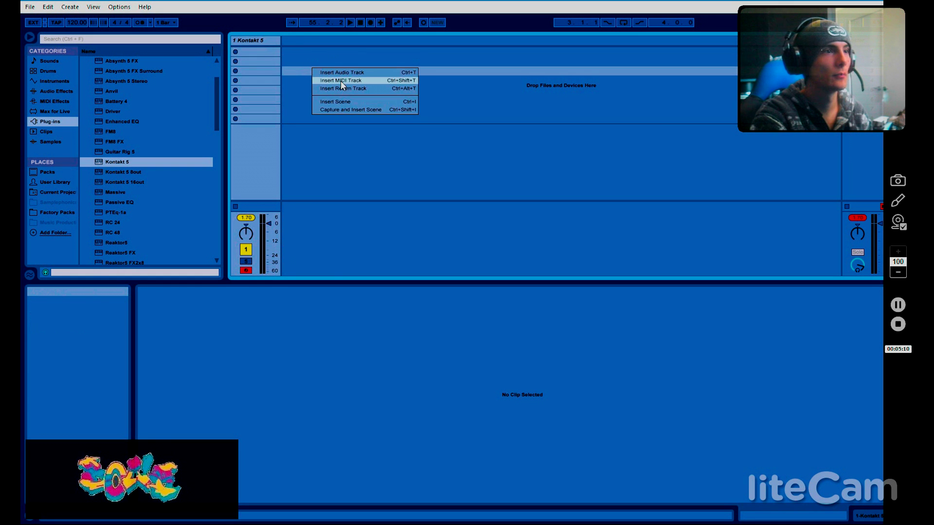
left_click(329, 71)
right_click(264, 42)
left_click(272, 67)
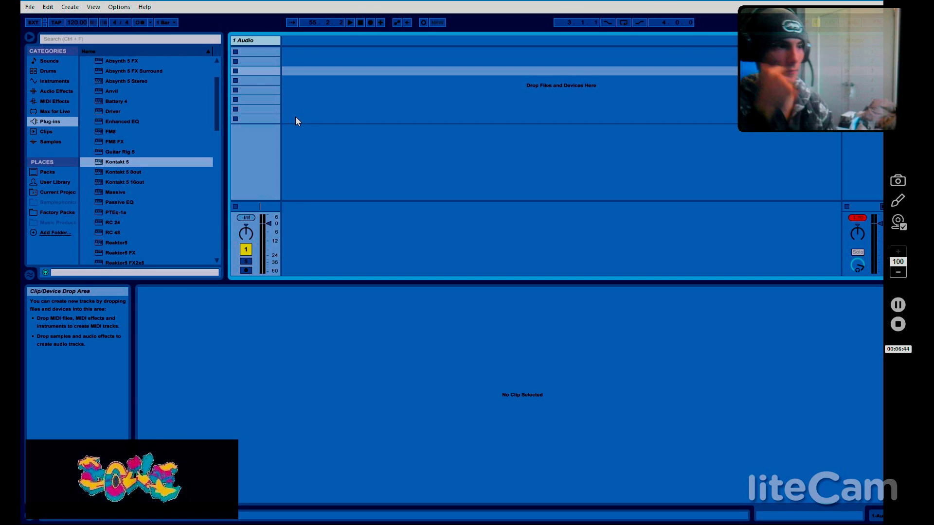
left_click(246, 271)
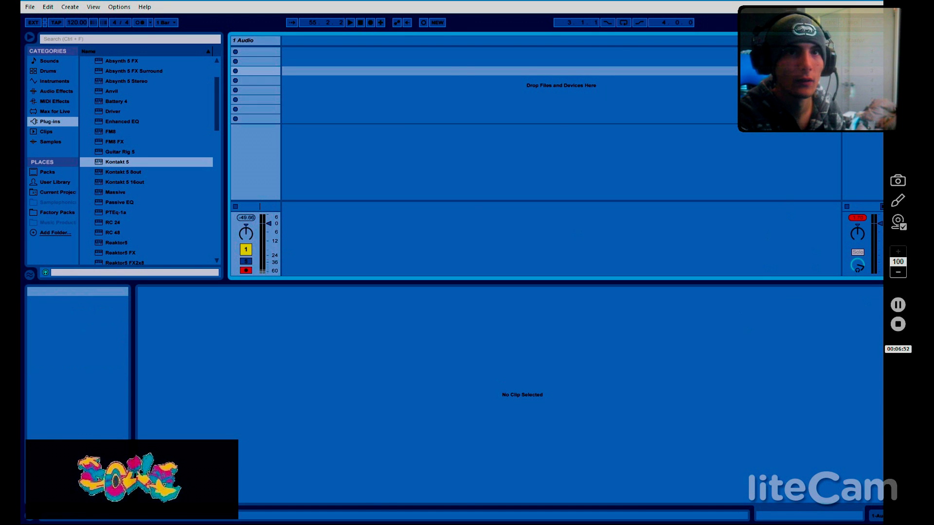
Step: Show the tracks' In/Out section and set the audio track to Auto monitoring with input 1/2
key("F11")
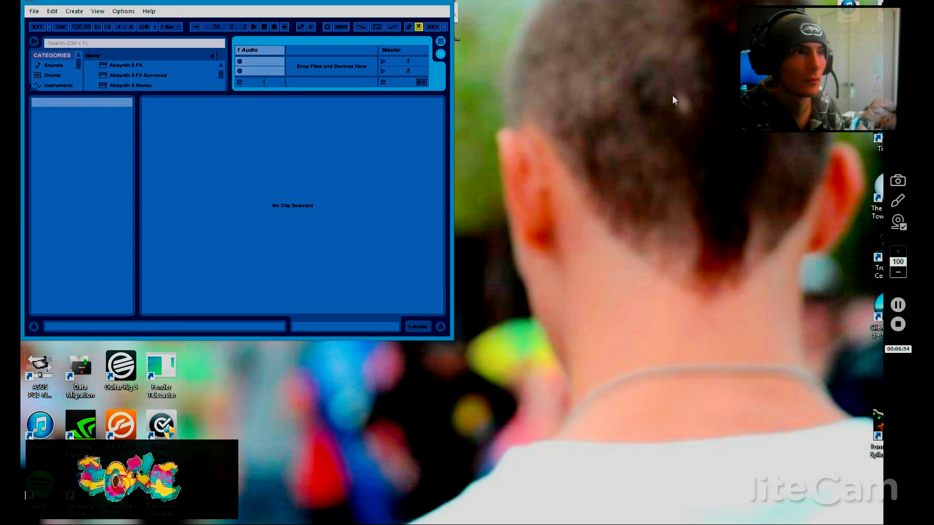
left_click_drag(451, 340, 757, 450)
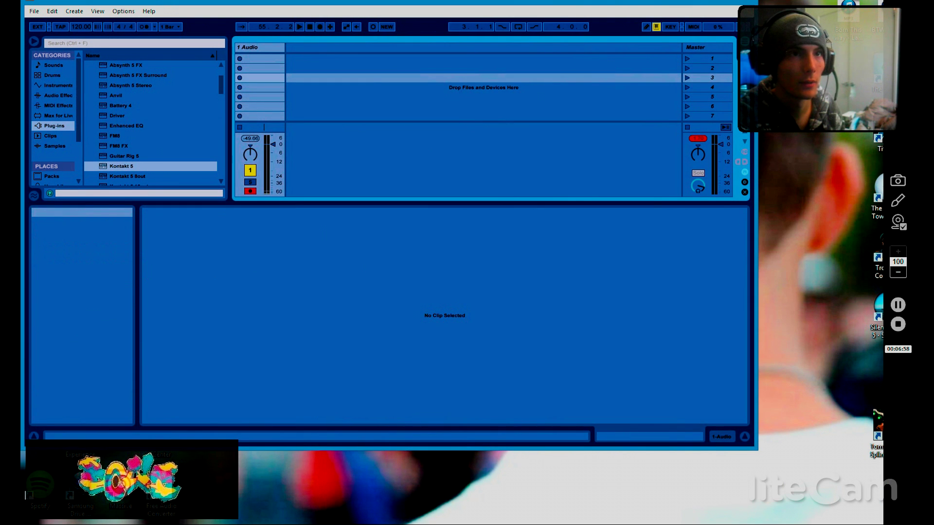
double_click(718, 6)
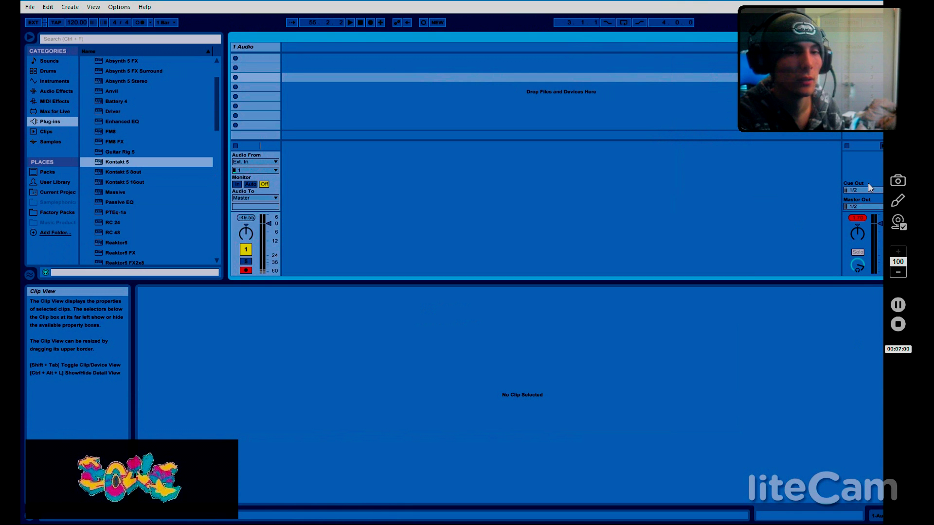
left_click(251, 184)
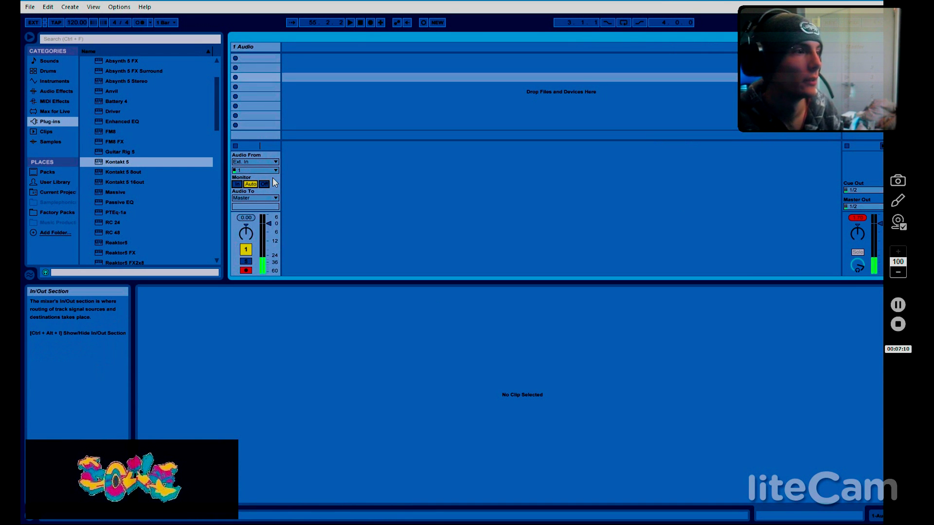
left_click(249, 171)
left_click(242, 184)
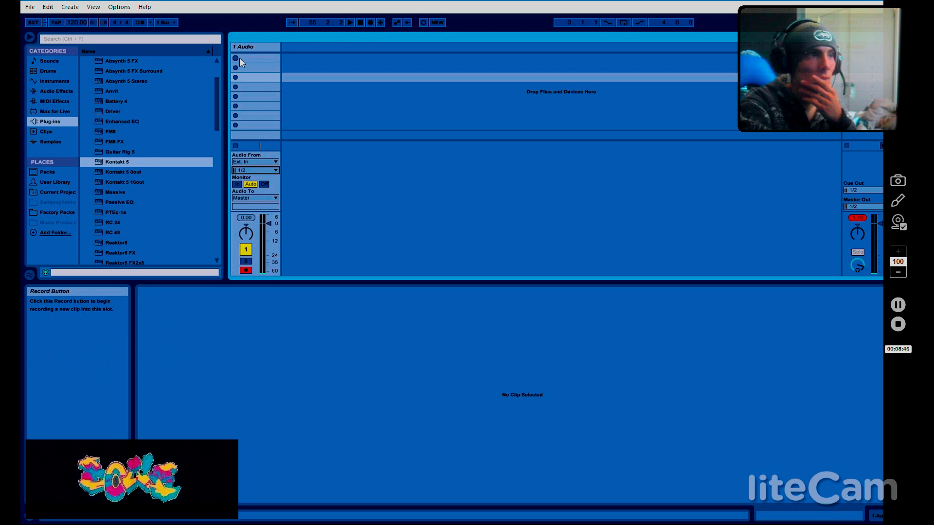
Step: Insert a MIDI track beside the audio track and arm it for recording
right_click(308, 60)
left_click(343, 76)
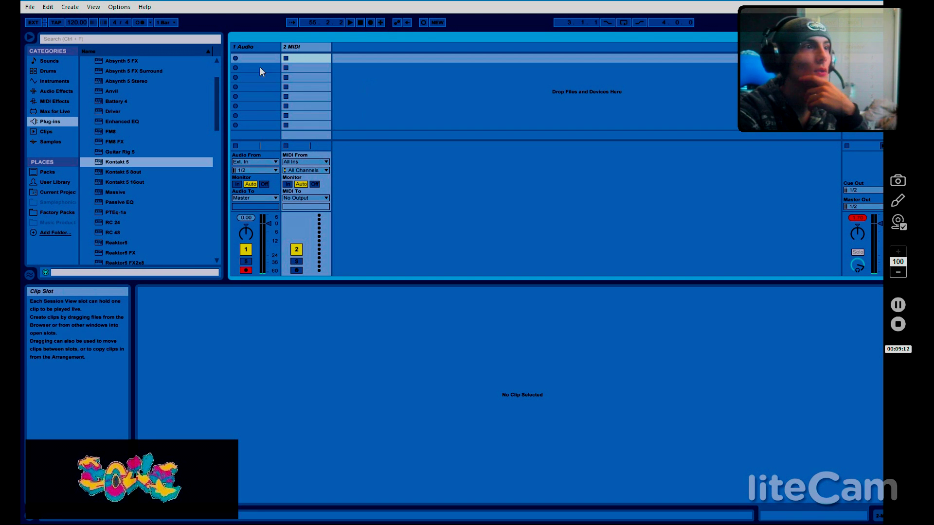
left_click(296, 270)
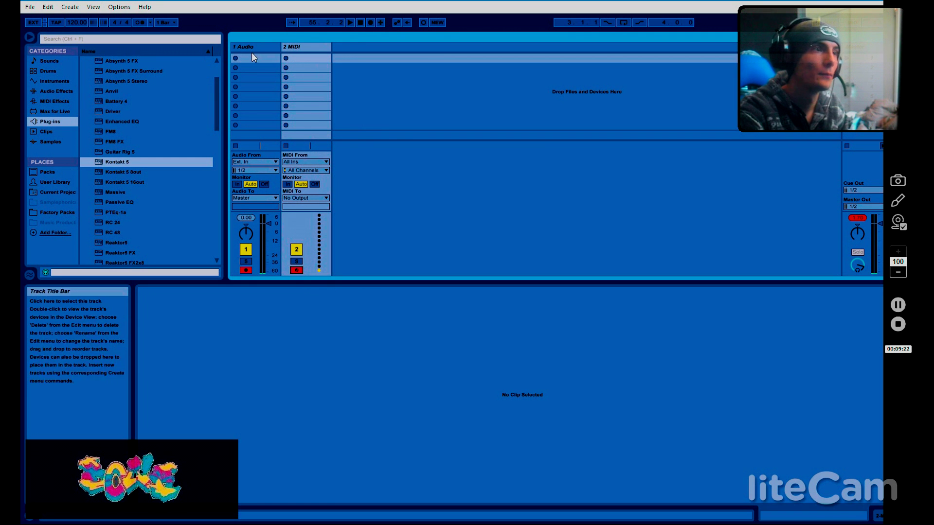
Step: Record a short take into the first clip slots of the audio and MIDI tracks
left_click(234, 58)
left_click(302, 60)
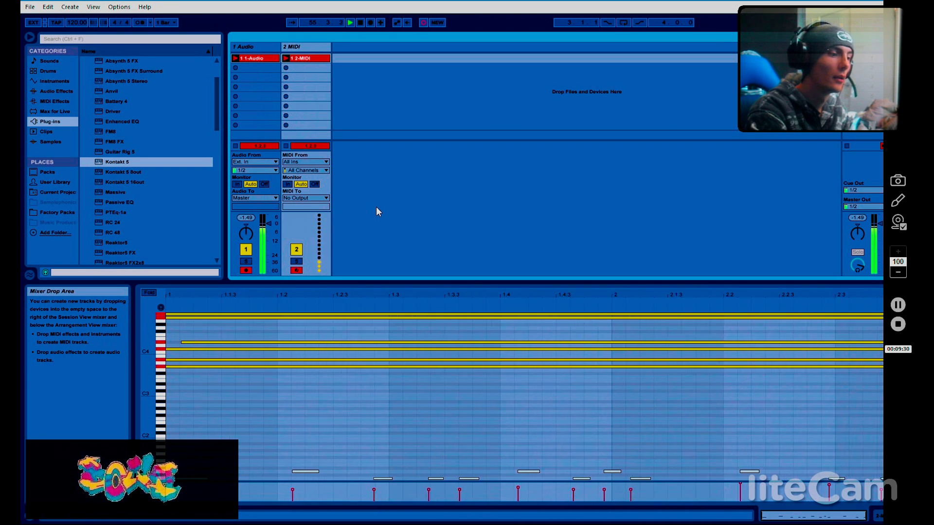
key("space")
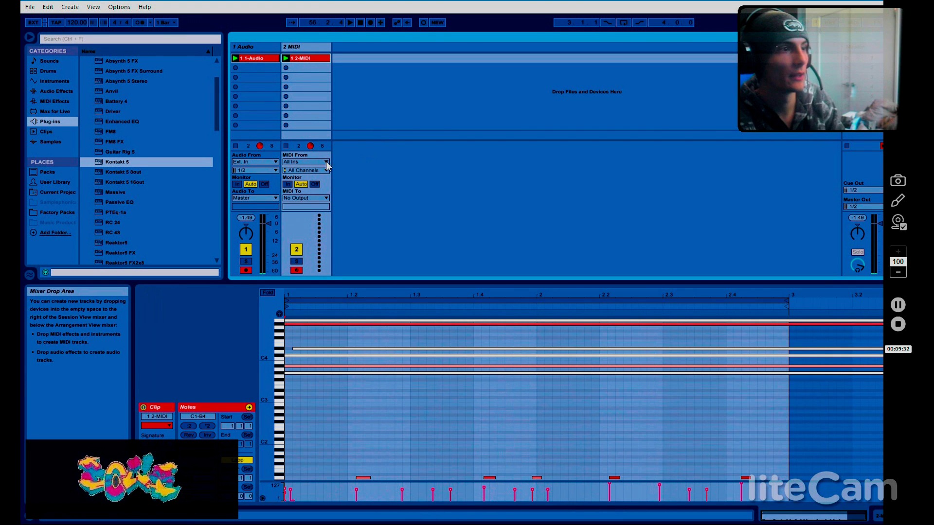
Step: Set the MIDI track's input to M-Track Quad MIDI on Ch. 1
left_click(308, 162)
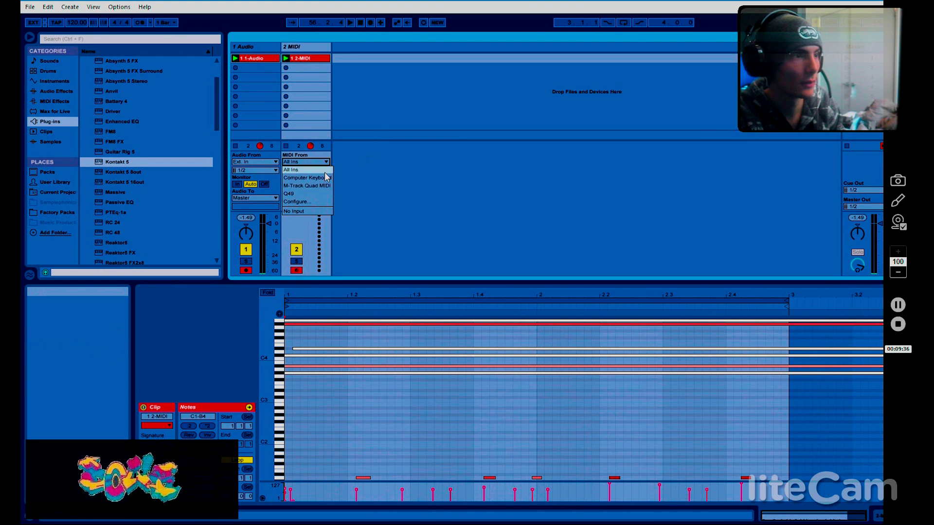
left_click(316, 185)
left_click(305, 170)
left_click(301, 177)
Step: Delete the recorded clips from the first slots of the MIDI and audio tracks
left_click(291, 59)
key("Delete")
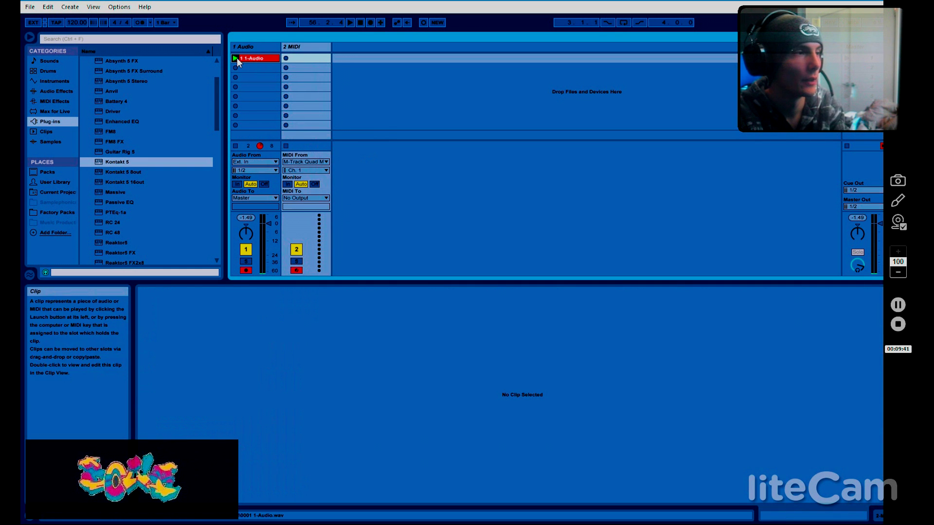
left_click(253, 59)
key("Delete")
Step: Record a new take on both tracks, switching the MIDI track's input channel to Ch. 2 during recording
left_click(286, 58)
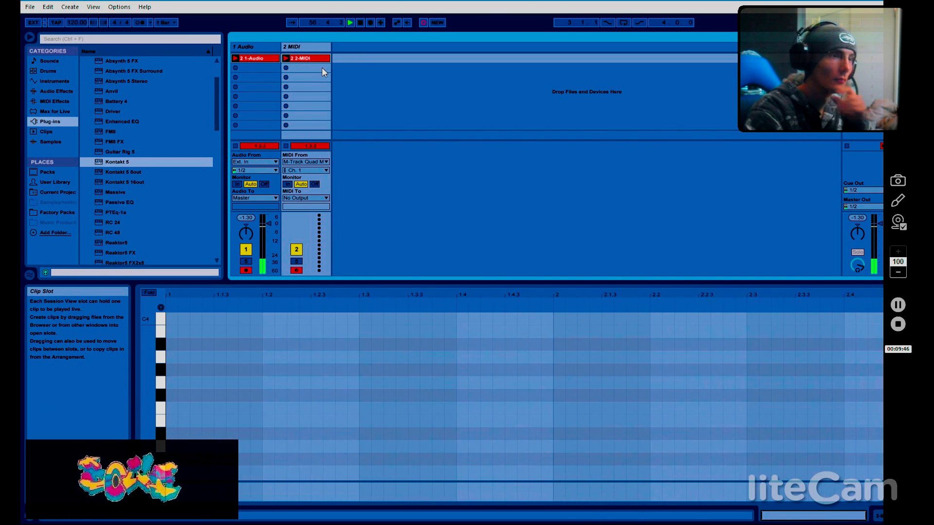
left_click(311, 168)
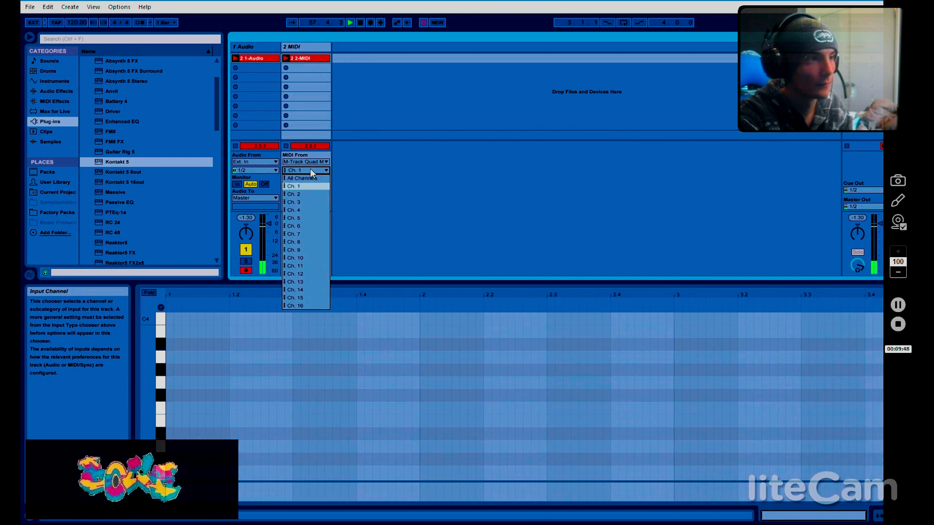
left_click(301, 186)
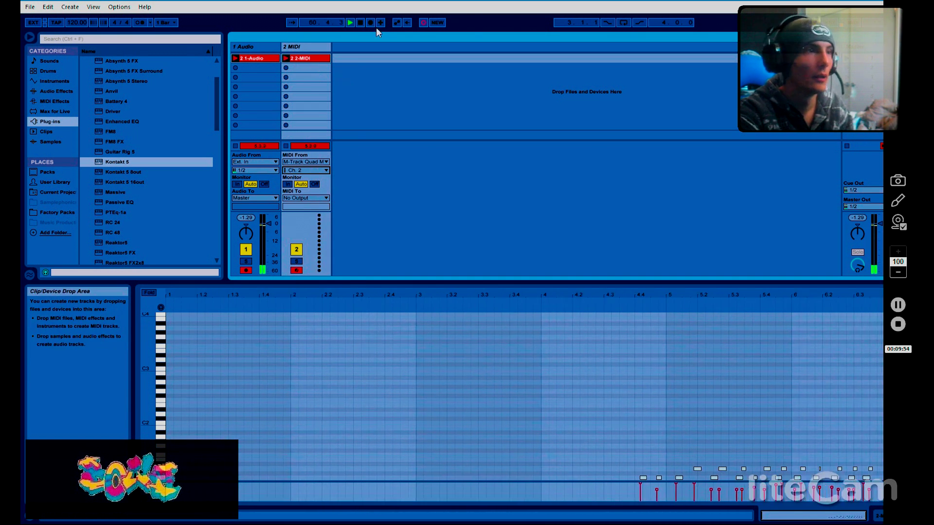
left_click(360, 22)
Step: Nudge the C1 note just after bar 5 slightly earlier and the following D1 note slightly later
scroll(757, 462, "down", 3)
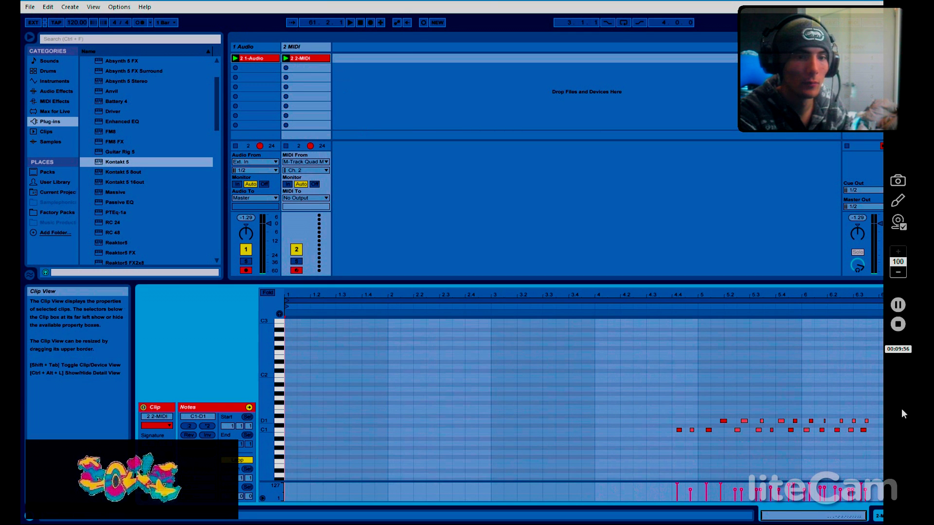
left_click_drag(644, 397, 873, 450)
left_click(711, 465)
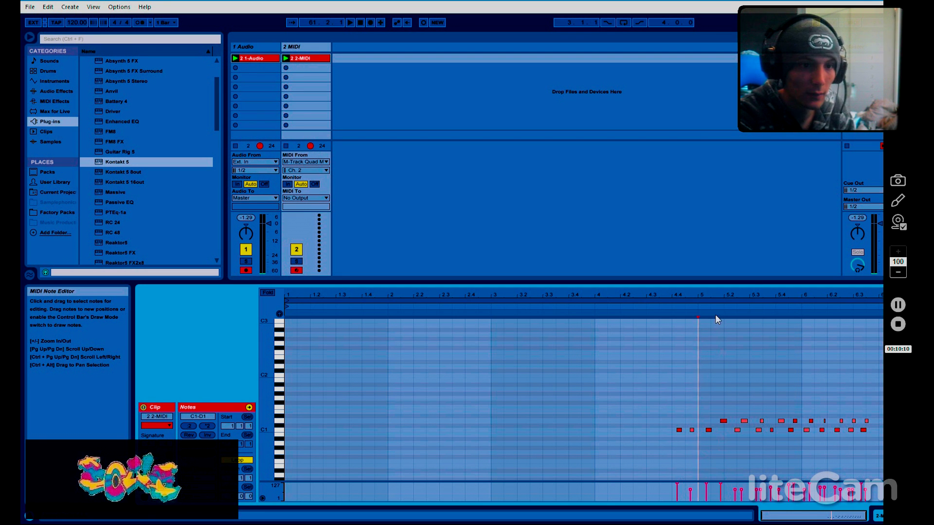
left_click_drag(728, 296, 594, 371)
left_click(577, 428)
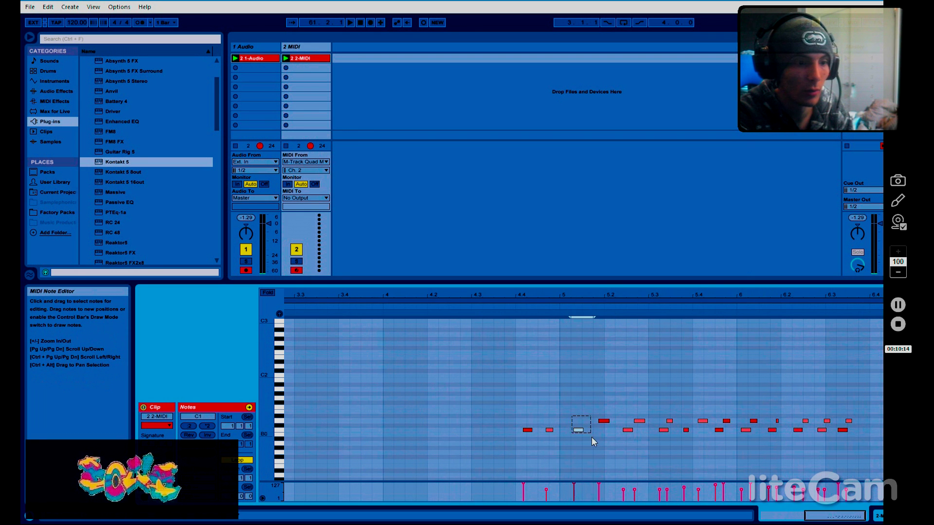
left_click(604, 421)
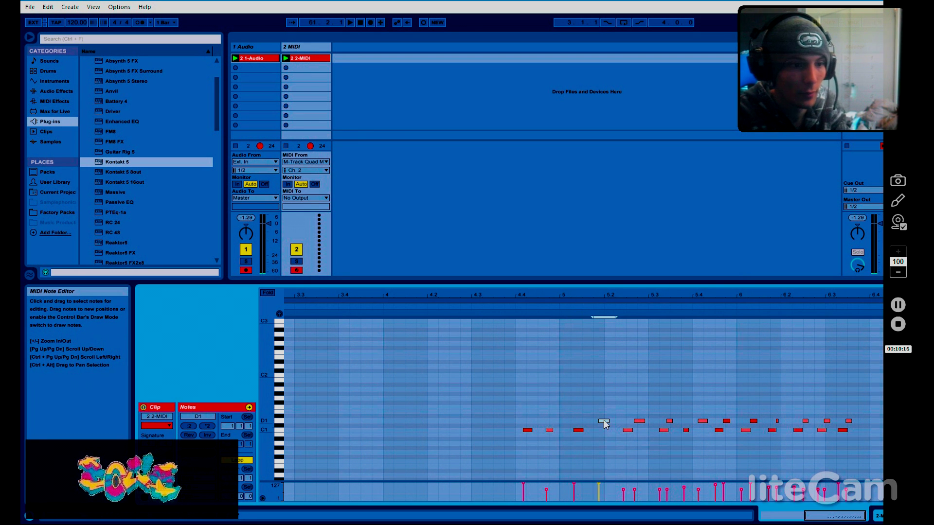
left_click(579, 431)
left_click_drag(579, 433, 577, 433)
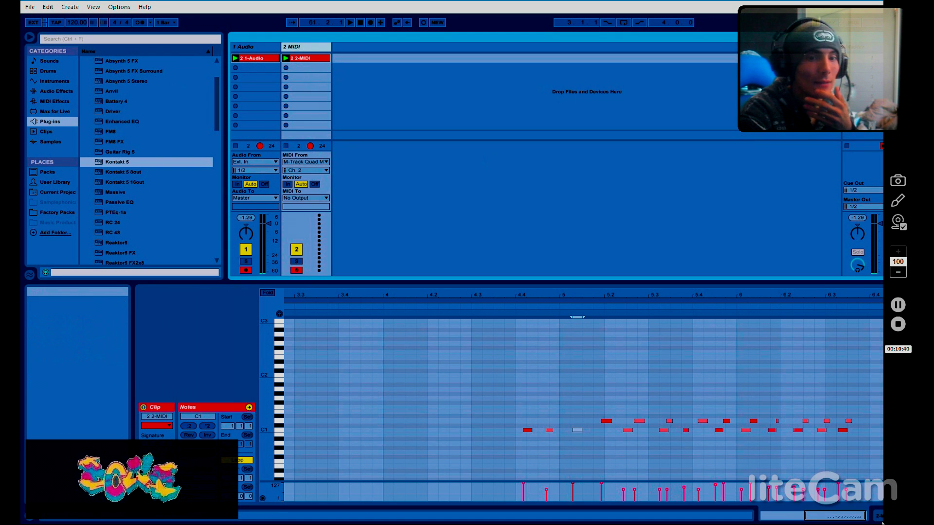
Step: Delete the audio track, keeping only the MIDI track
key("shift+Tab")
left_click(246, 47)
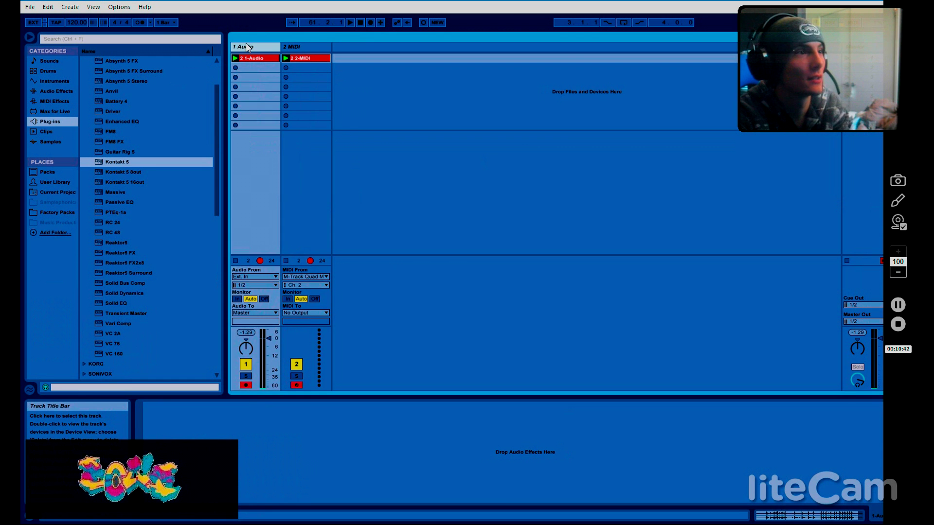
key("Delete")
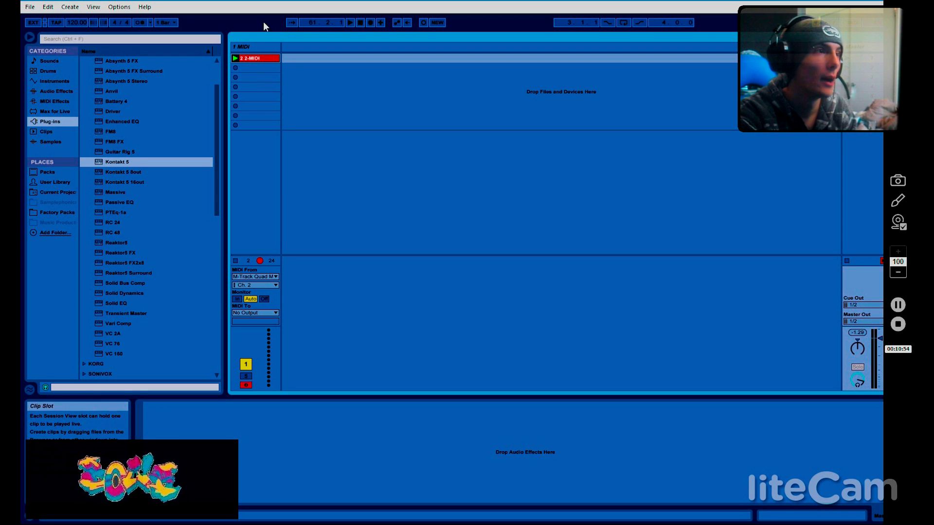
Step: Browse the device categories and load the External Instrument device onto the MIDI track
left_click(260, 45)
scroll(186, 183, "down", 3)
scroll(186, 184, "up", 5)
left_click(47, 91)
key("Up")
key("Up")
key("Up")
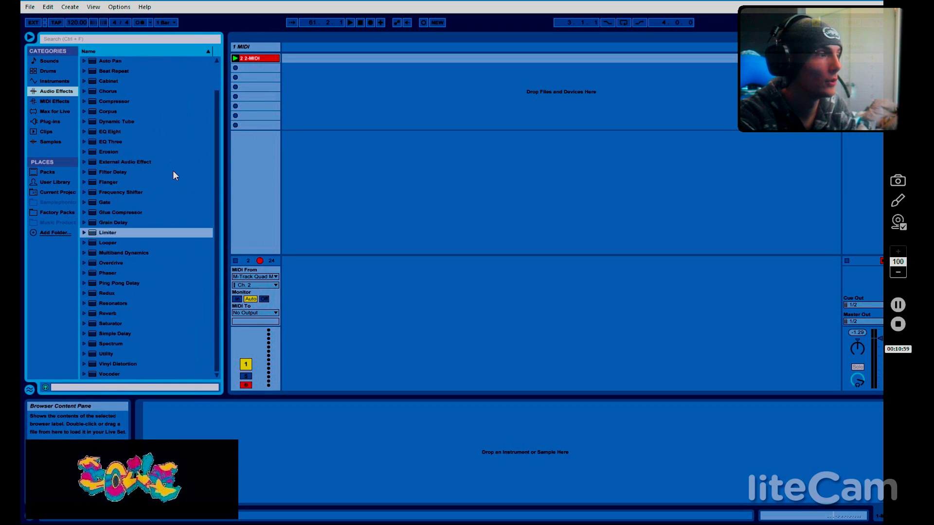
key("Down")
key("Down")
key("Down")
left_click(46, 62)
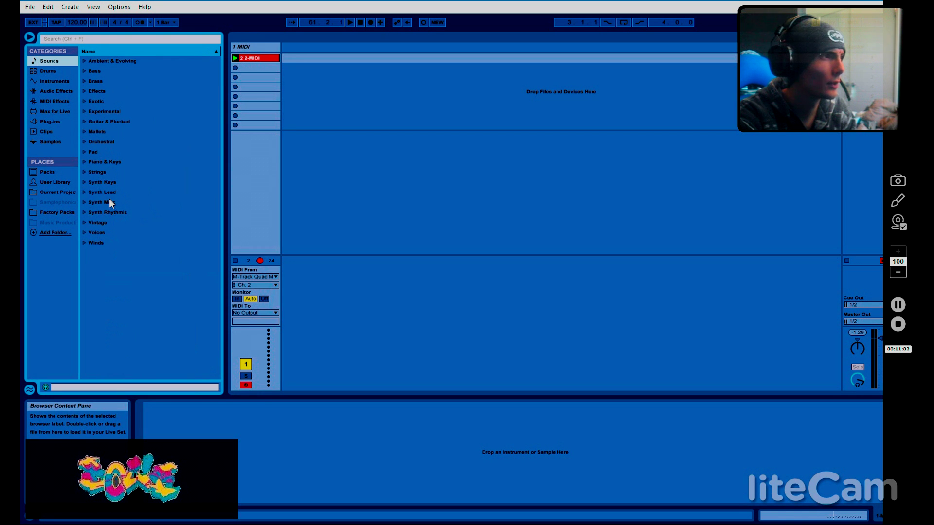
left_click(54, 80)
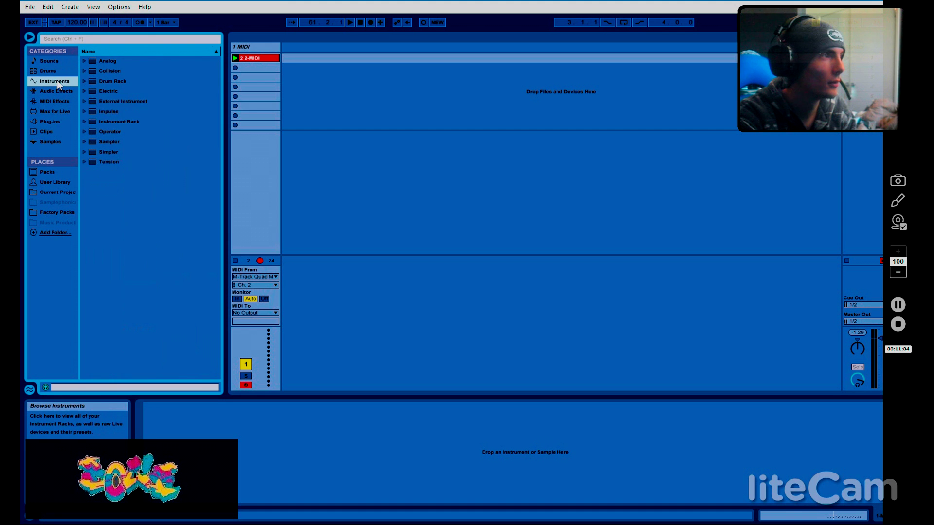
double_click(123, 101)
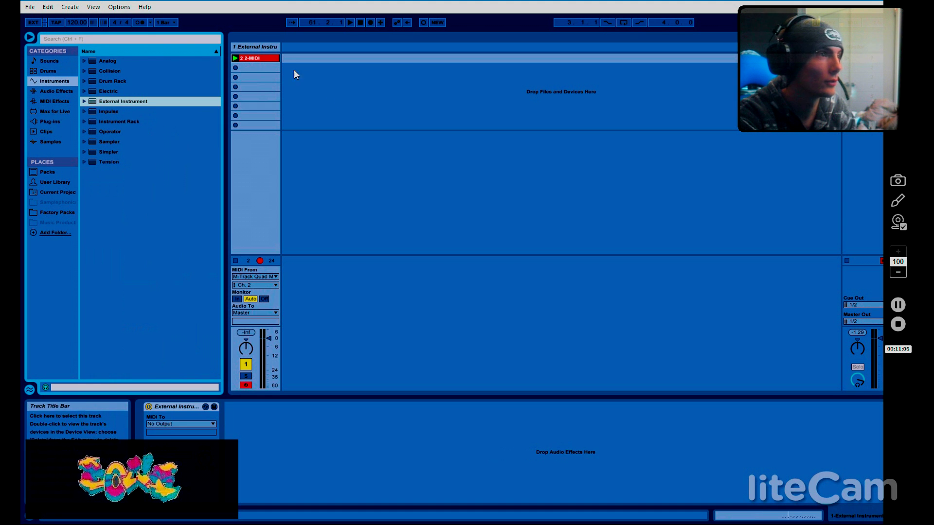
Step: Route the External Instrument's MIDI output to M-Track Quad MIDI on Ch. 2
left_click(168, 423)
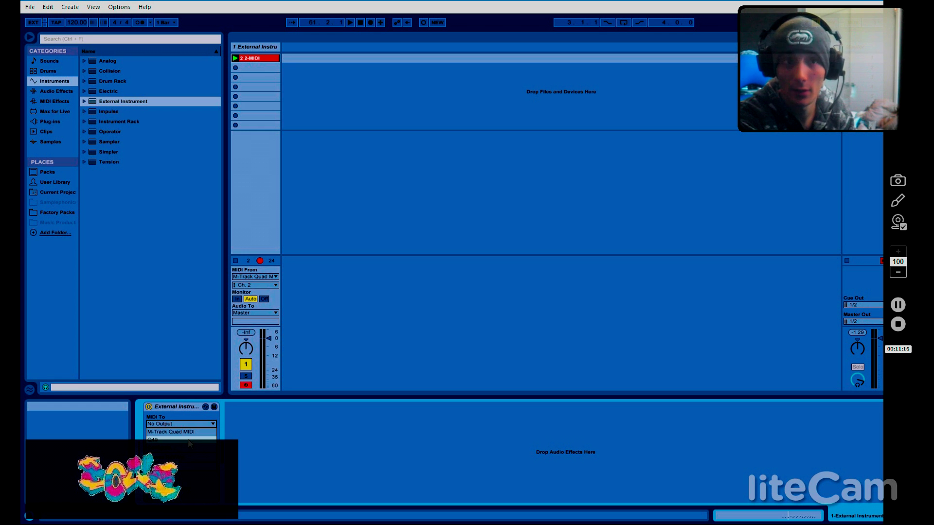
left_click(175, 432)
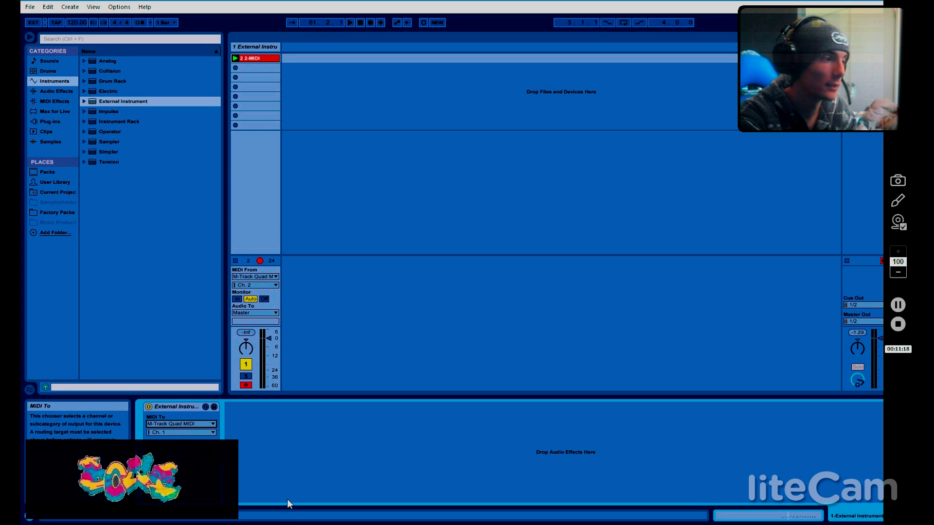
left_click(172, 432)
left_click(305, 459)
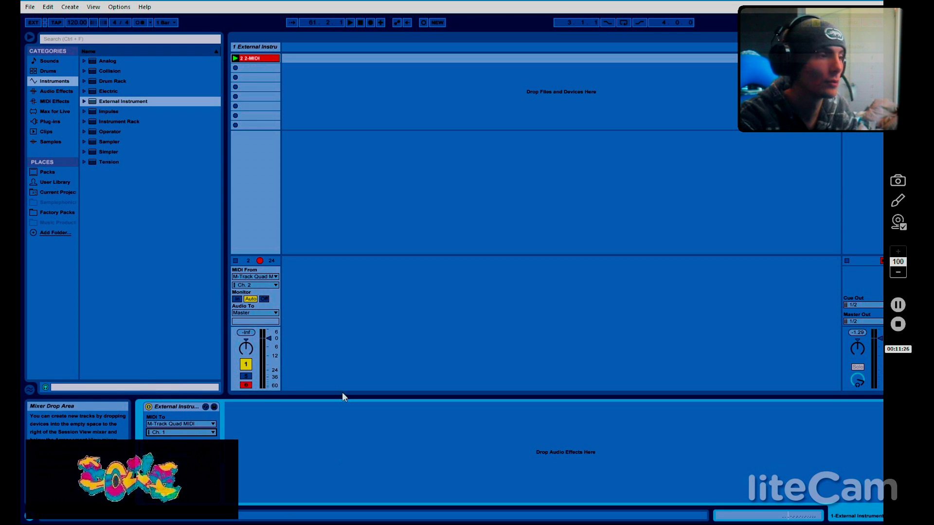
left_click(257, 285)
left_click(255, 310)
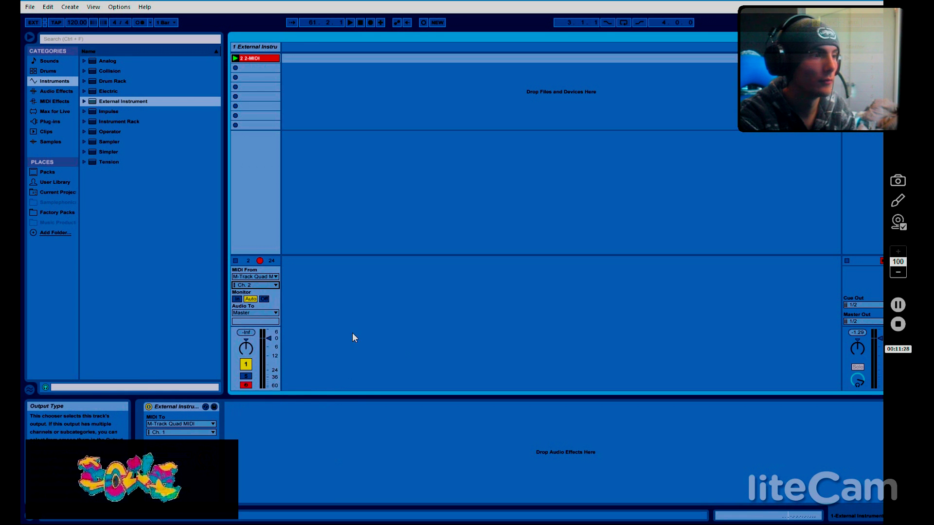
left_click(171, 432)
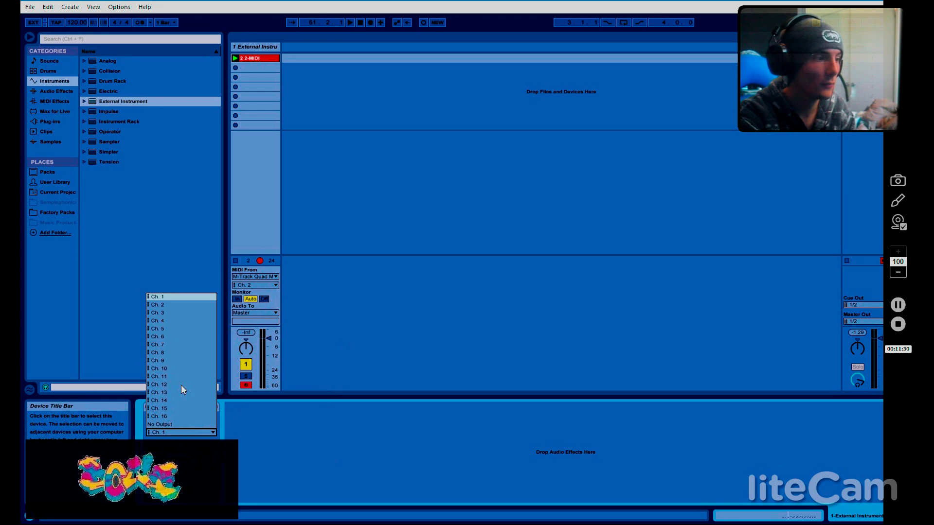
left_click(157, 305)
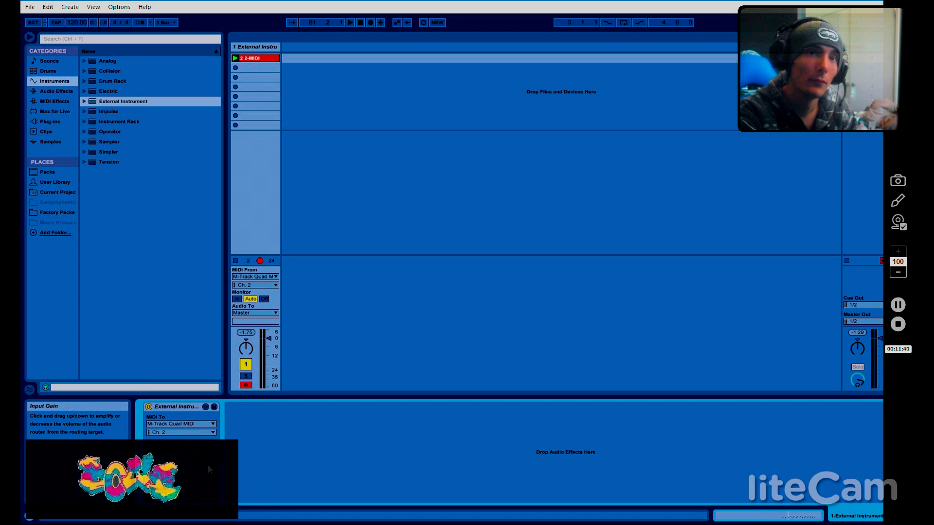
Step: Play the recorded MIDI clip through the external instrument, check its channel list, and stop playback
key("space")
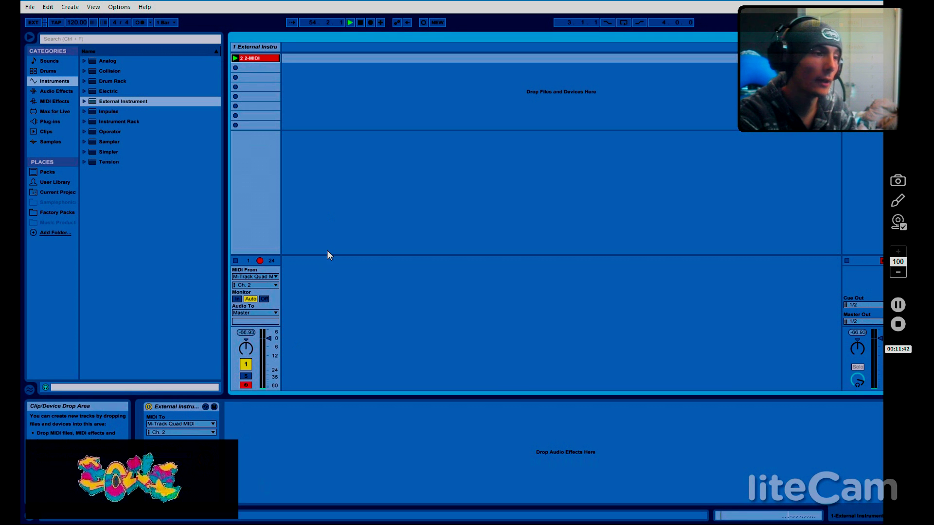
left_click(188, 431)
left_click(238, 436)
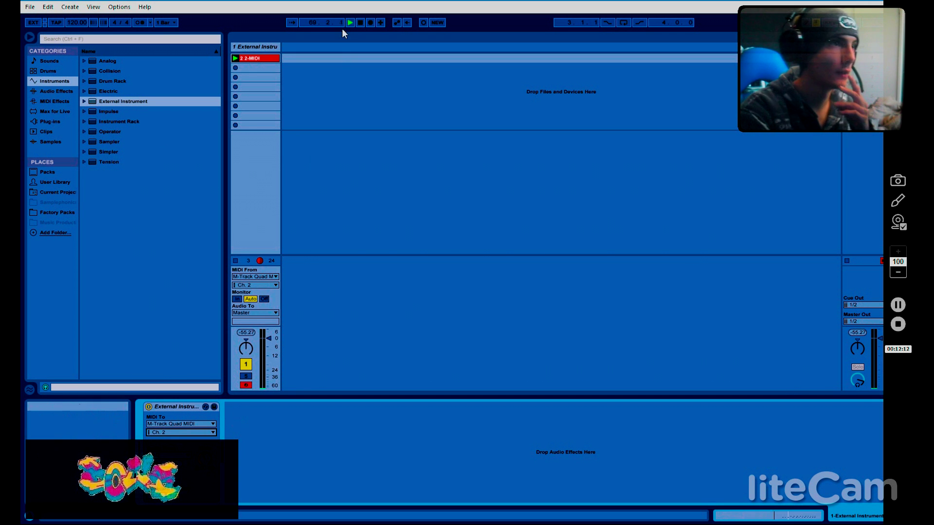
left_click(359, 23)
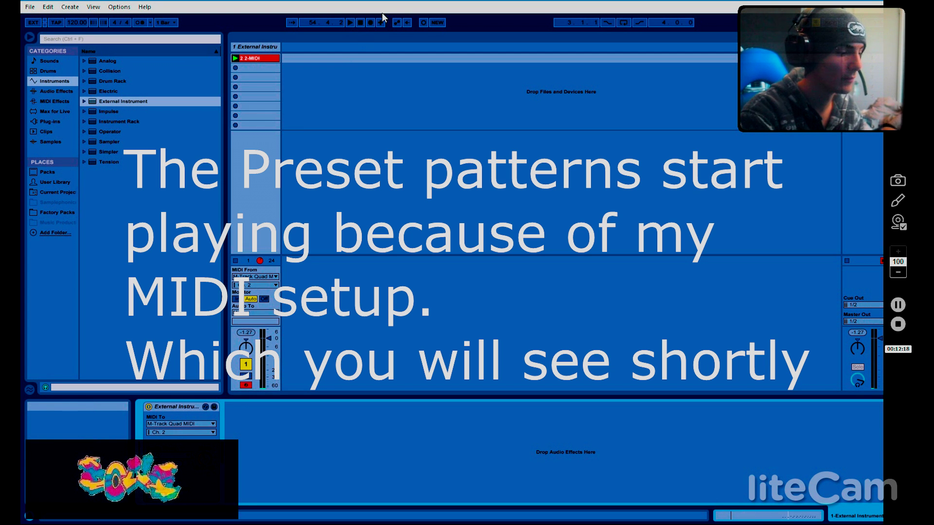
Step: Open the MIDI clip's notes, set its start and loop start to bar 4, and audition the loop
left_click(794, 518)
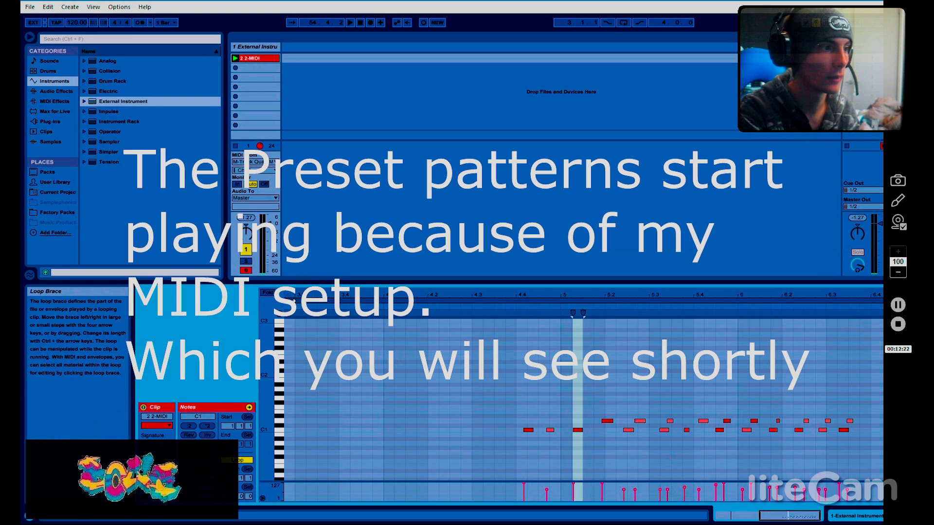
mouse_move(294, 302)
left_mouse_down()
mouse_move(517, 311)
mouse_move(385, 319)
left_mouse_up()
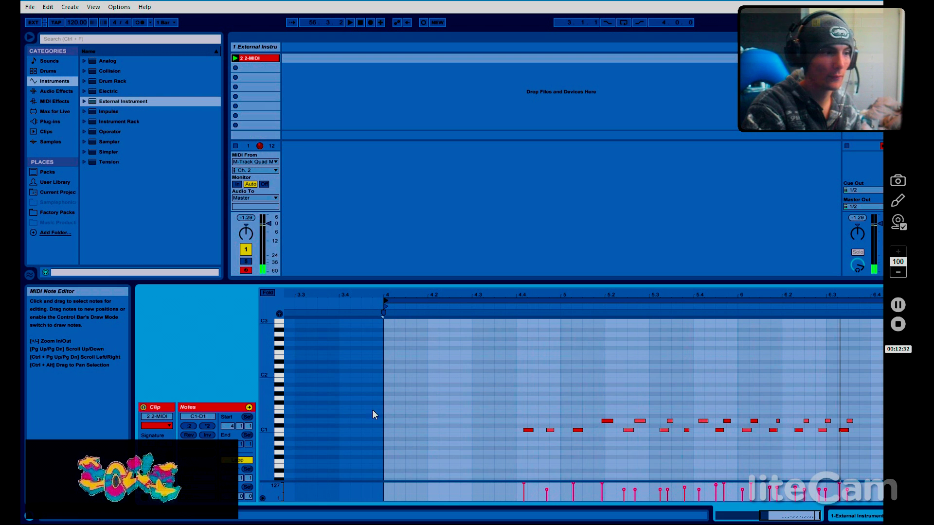
scroll(438, 411, "down", 4)
scroll(535, 396, "up", 2)
key("space")
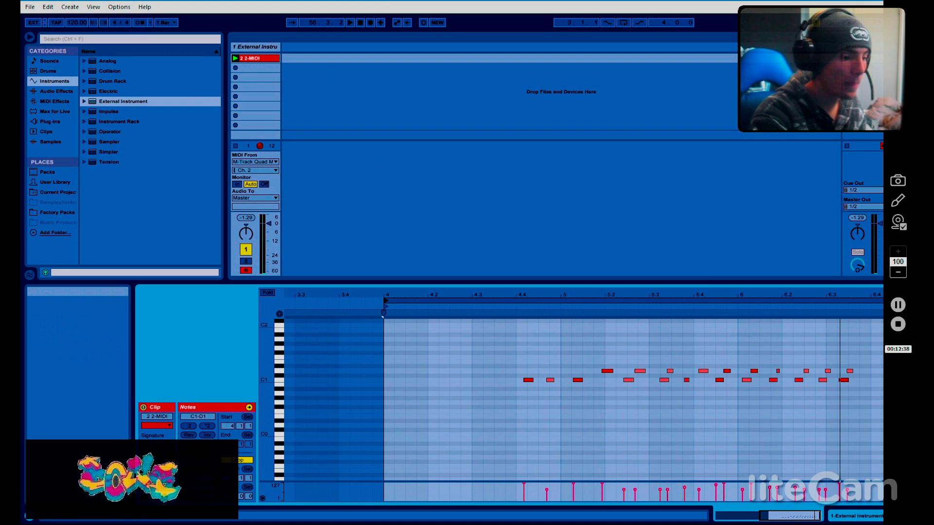
key("space")
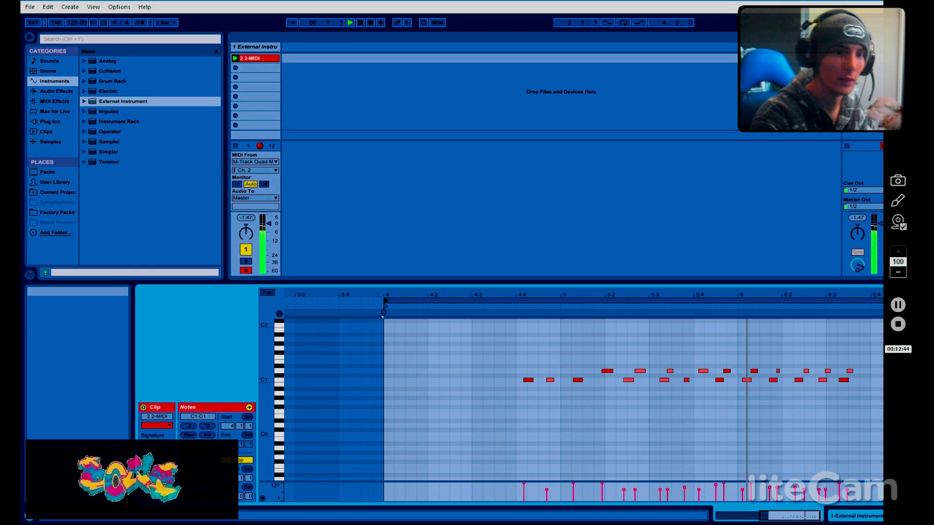
key("space")
Step: Move the first C1 note to the start of bar 4 and the first D1 note to beat 4.2
left_click_drag(497, 370, 525, 394)
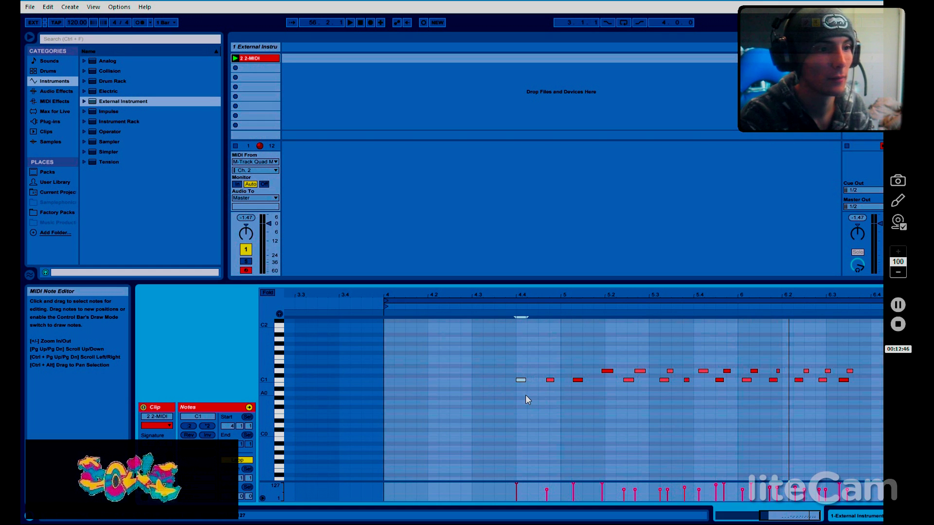
key("Left")
key("Left")
key("Left")
key("Left")
left_click_drag(581, 351, 609, 372)
key("Left")
key("Left")
key("Left")
key("Left")
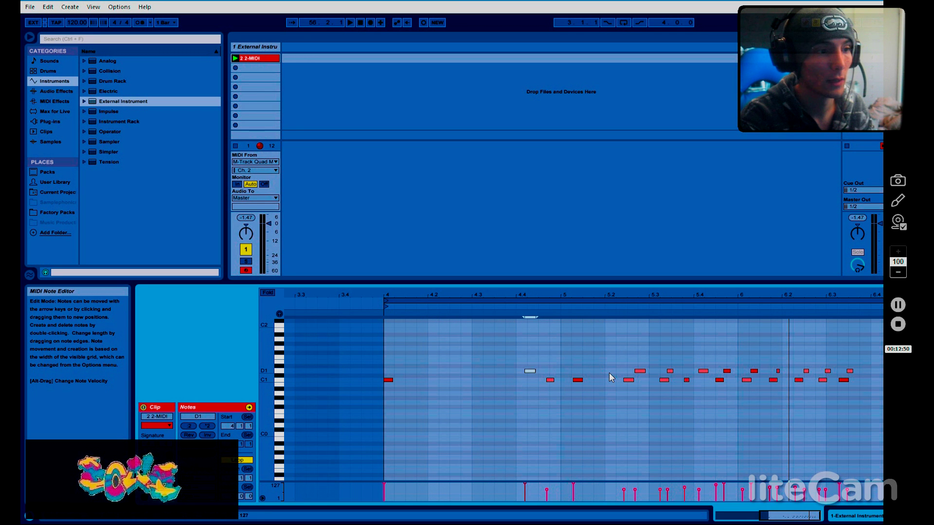
Step: Move the next two C1 notes earlier, one to just before beat 4.3 and the other onto beat 4.3
left_click_drag(543, 370, 548, 408)
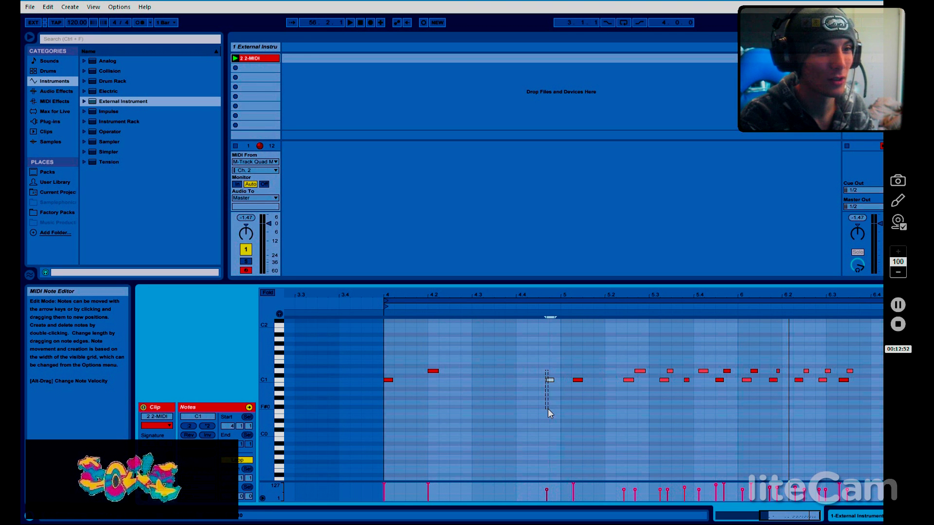
key("Left")
key("Left")
key("Left")
left_click(578, 379)
key("Left")
key("Left")
key("Left")
key("Left")
key("Left")
key("Left")
key("Left")
key("Left")
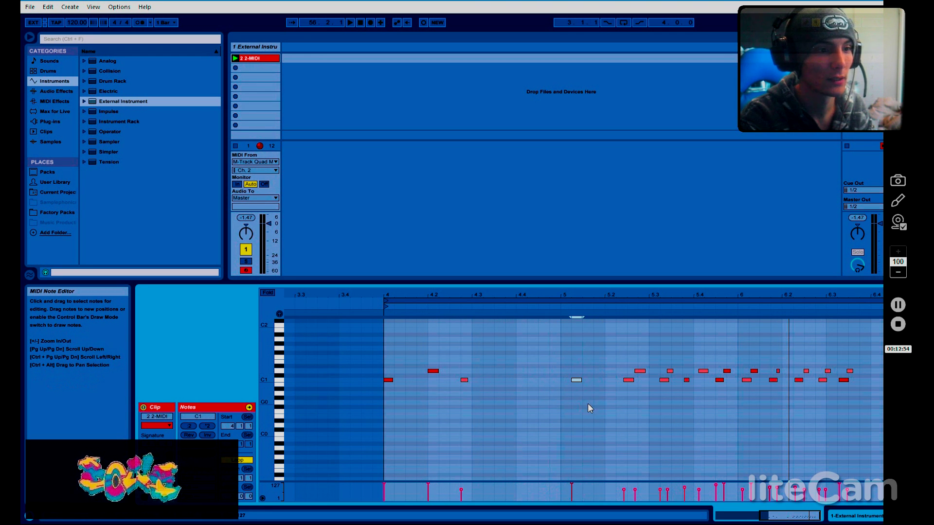
key("Left")
Step: Move the D1 note between beats 5.2 and 5.3 to beat 4.4 and play back the edited pattern
left_click(638, 371)
key("Left")
key("Left")
key("Left")
key("Left")
key("Left")
key("Left")
key("Left")
key("Left")
key("Left")
key("Left")
key("Left")
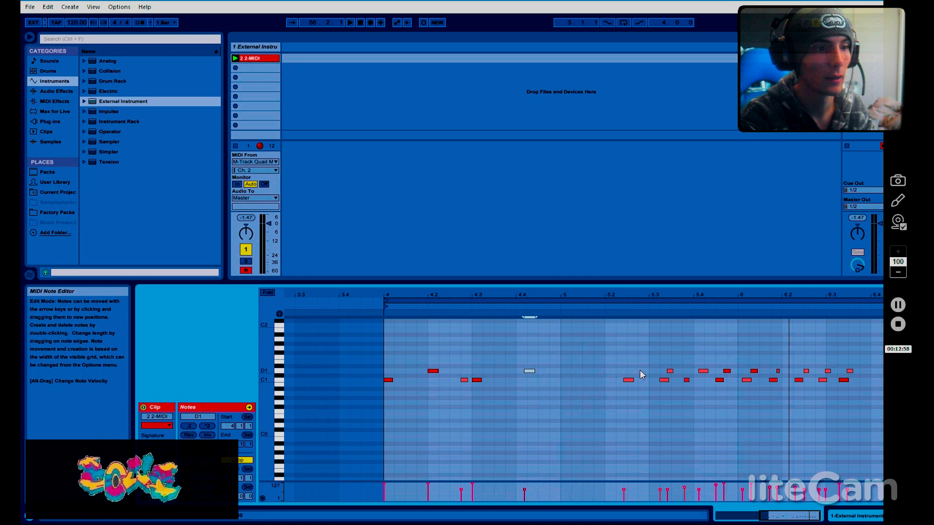
key("space")
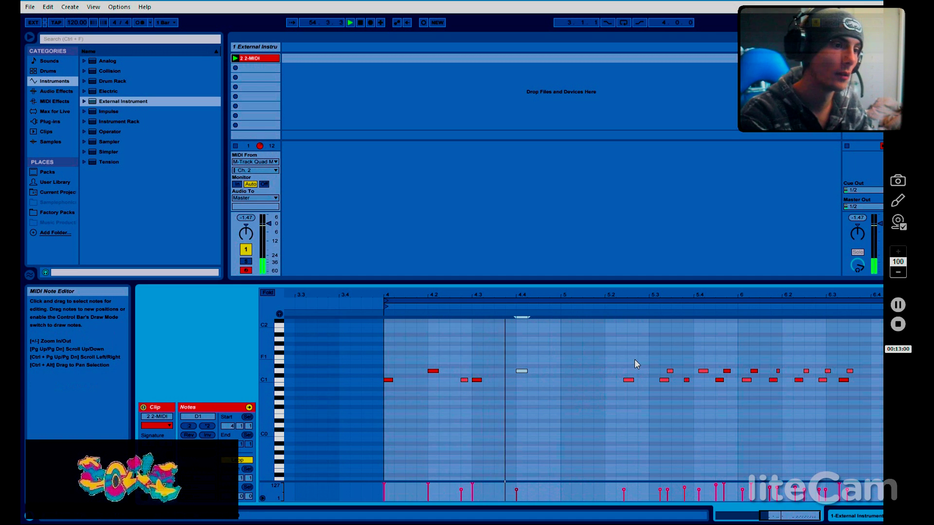
key("space")
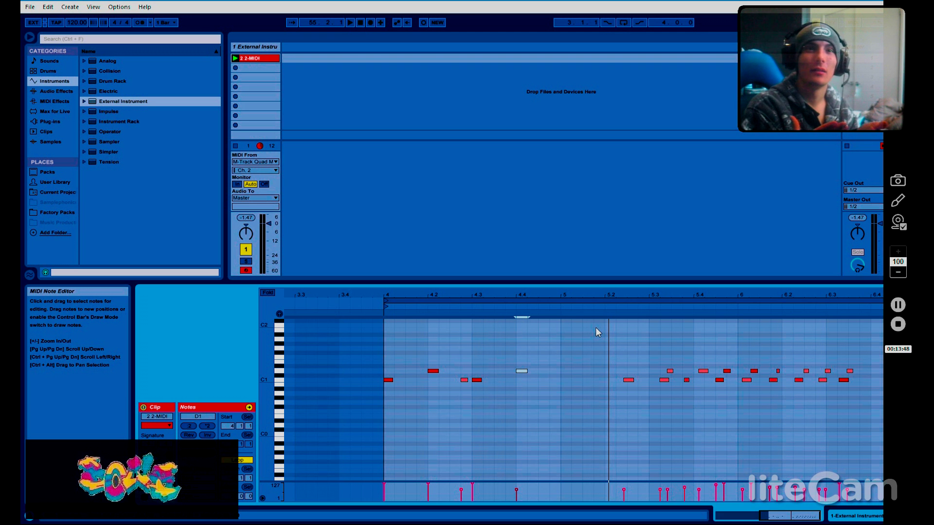
Step: Insert an audio track, set its input to 1-External Instrument with Post Mixer, and arm it for recording
right_click(326, 51)
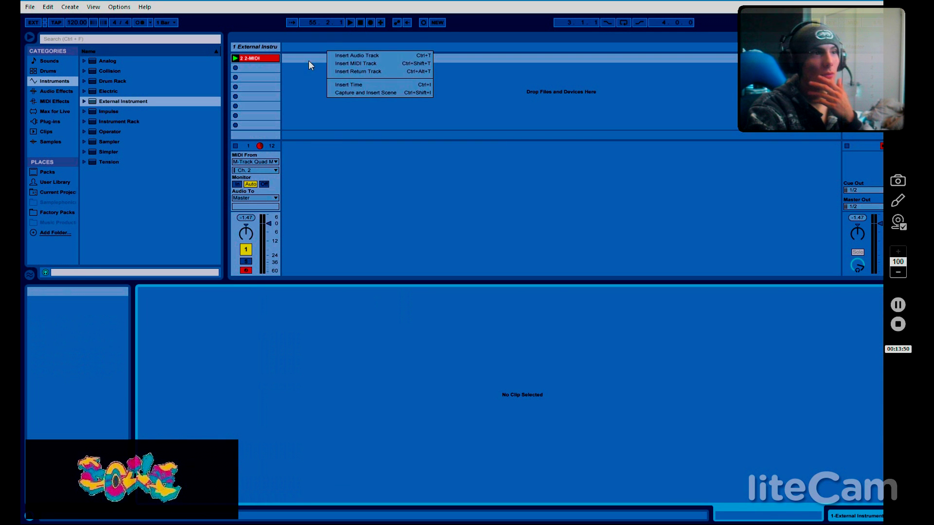
left_click(343, 55)
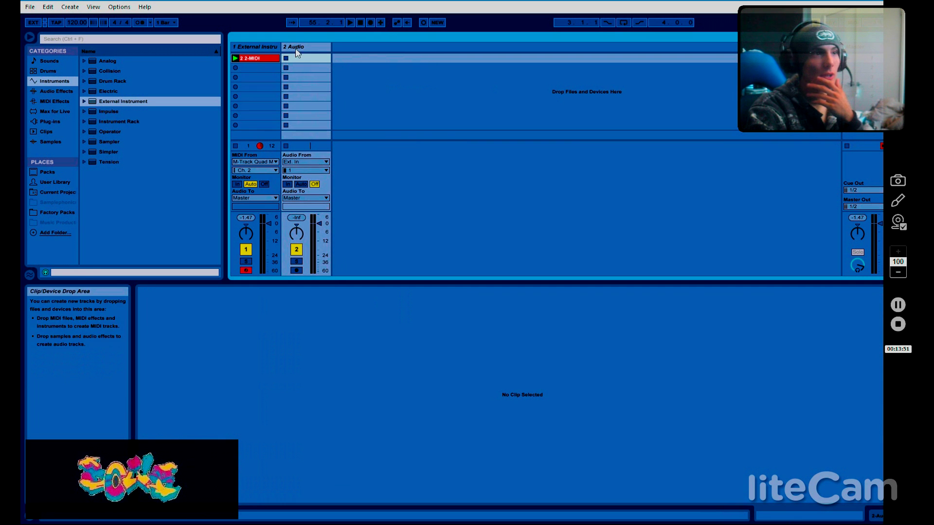
left_click(305, 162)
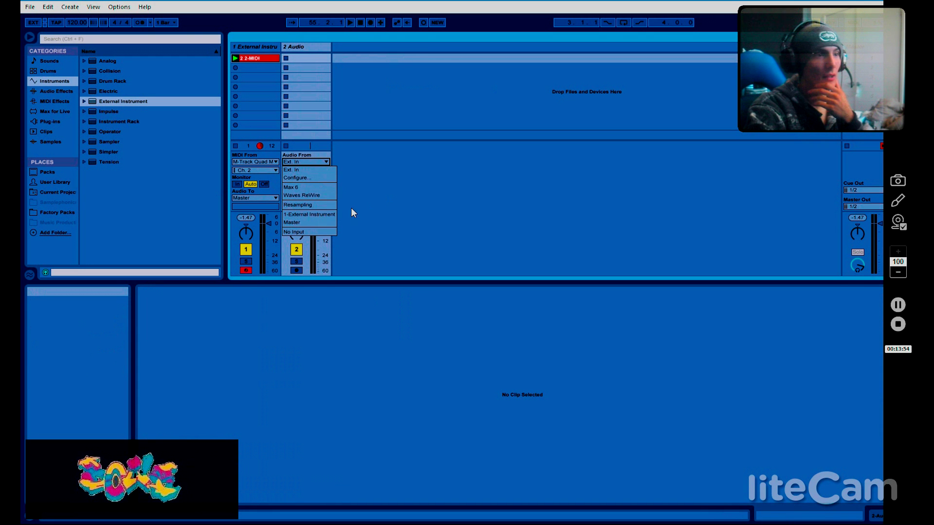
left_click(309, 215)
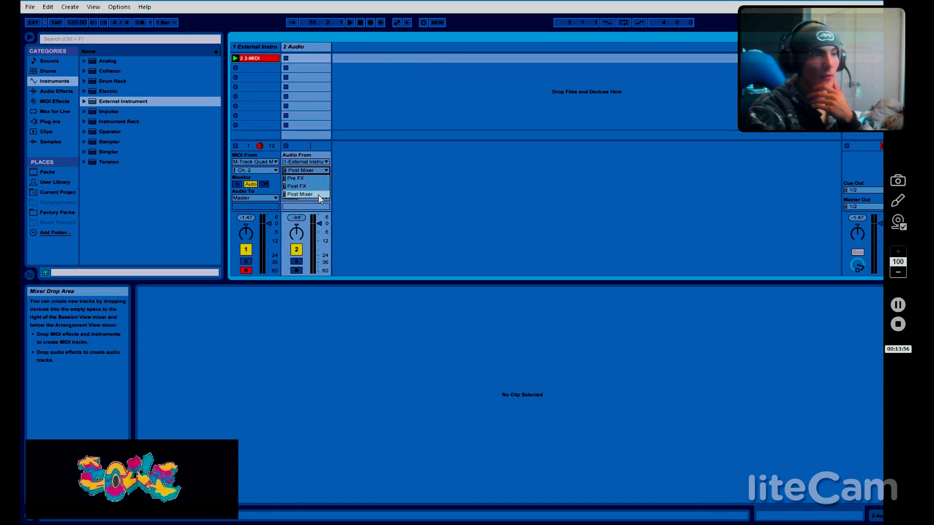
left_click(300, 184)
left_click(296, 271)
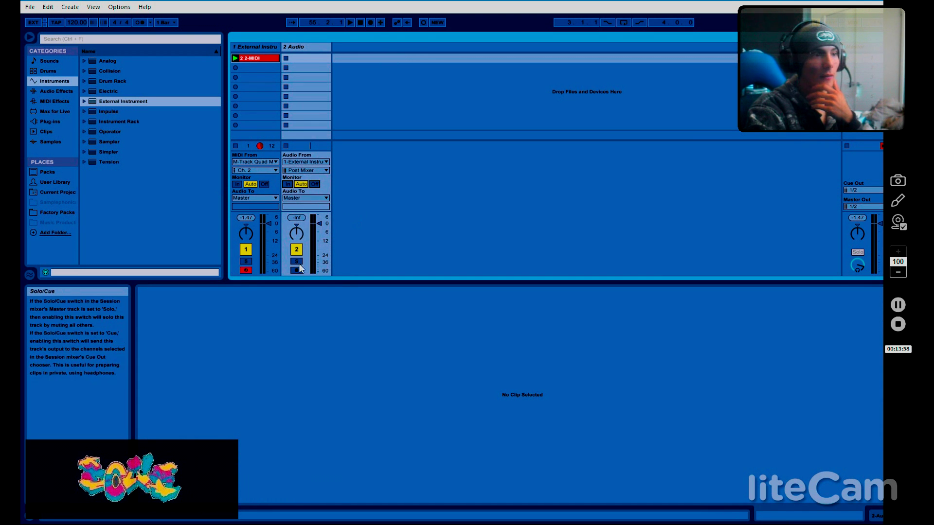
Step: Record the external instrument's output as a one-bar clip in the audio track's first slot
key("space")
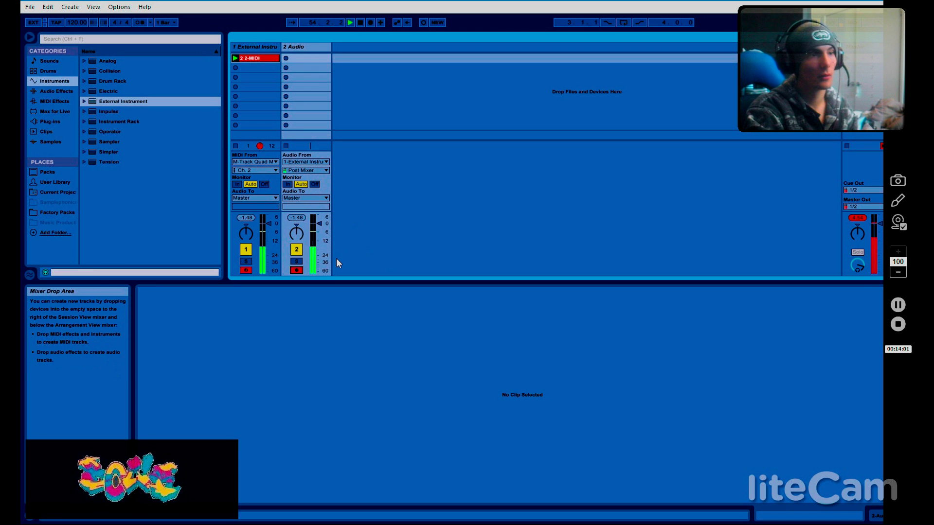
left_click(286, 59)
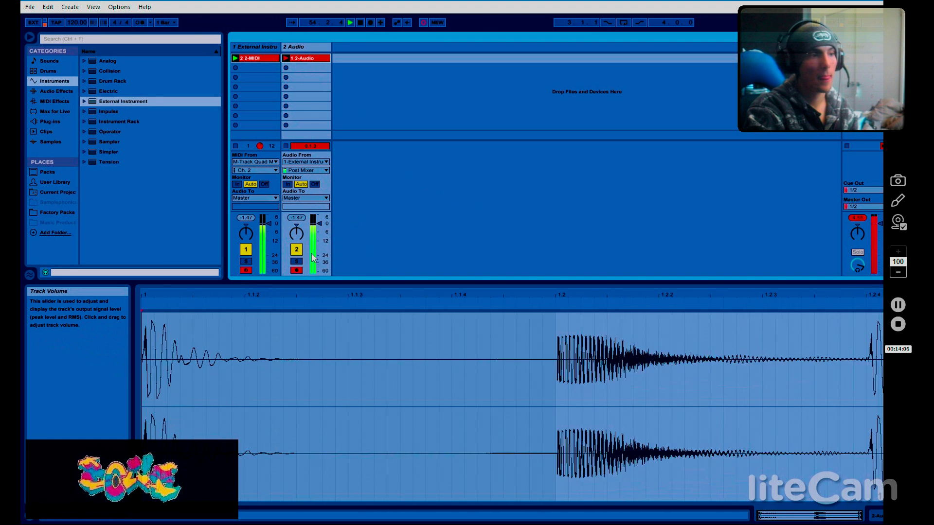
key("space")
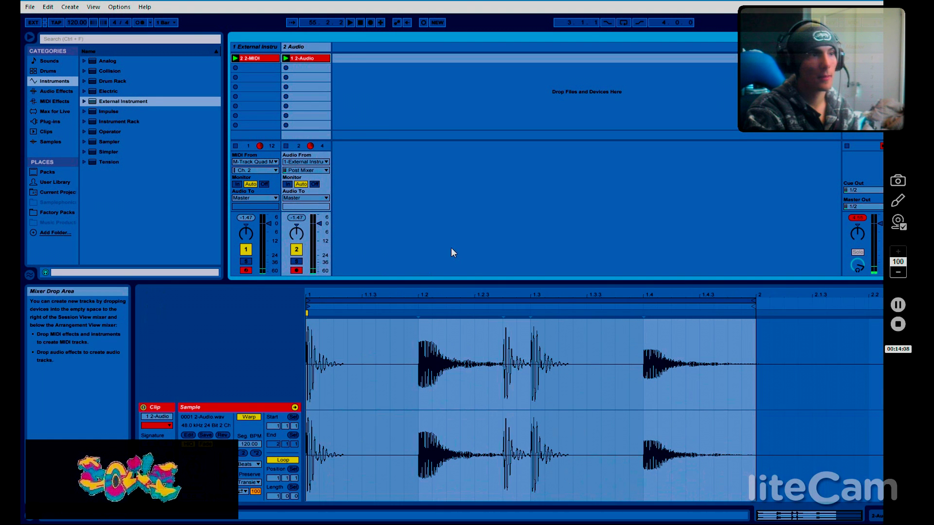
Step: Select sections of the recorded audio waveform, ending with the whole one-bar clip, to examine its hits
left_click_drag(403, 385, 559, 376)
left_click_drag(615, 379, 641, 379)
left_click(396, 377, "shift")
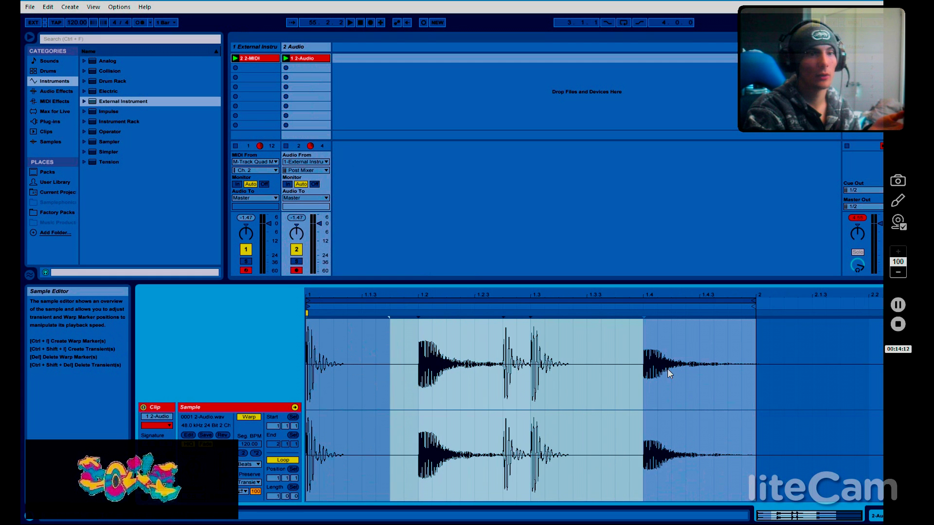
left_click_drag(759, 363, 302, 375)
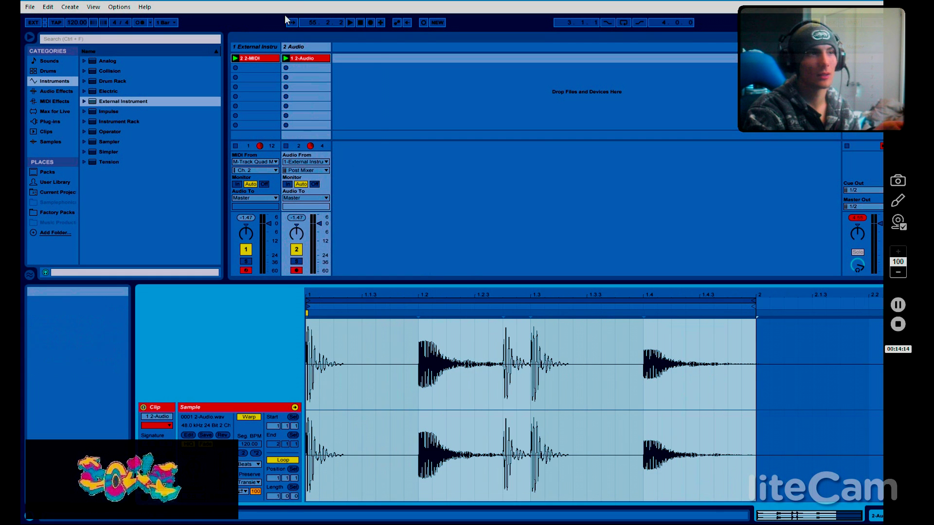
Step: Examine the notes of the external instrument's MIDI clip from beat 4 to 4.4, selecting them in turn, and return to the recorded audio clip
left_click(263, 59)
left_click(388, 380)
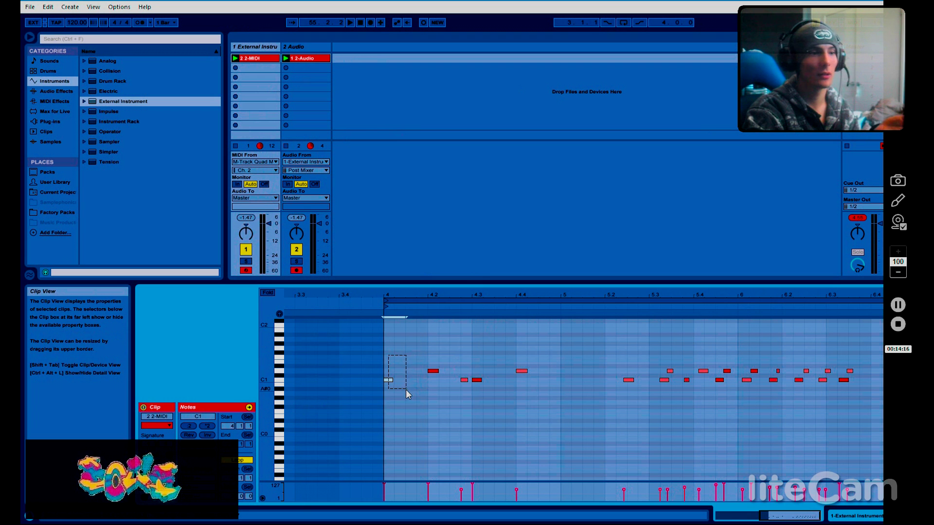
left_click_drag(415, 337, 436, 380)
left_click(476, 380)
left_click(521, 370)
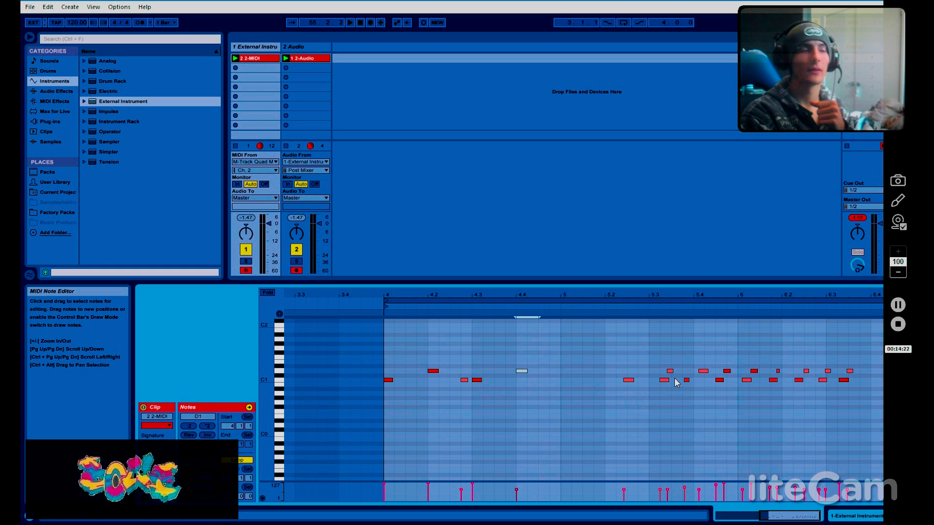
left_click(329, 59)
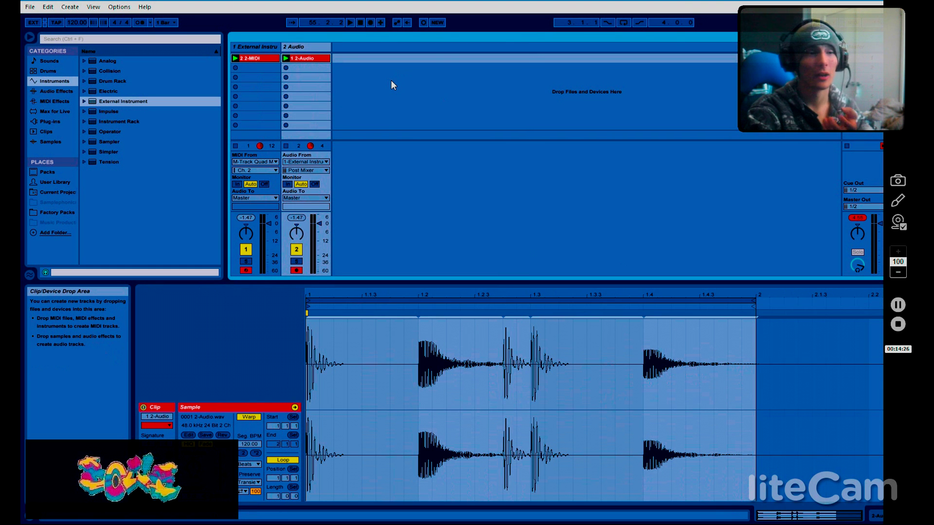
Step: Open the preferences and review the Record/Warp/Launch settings and the MIDI Sync port settings
left_click(119, 7)
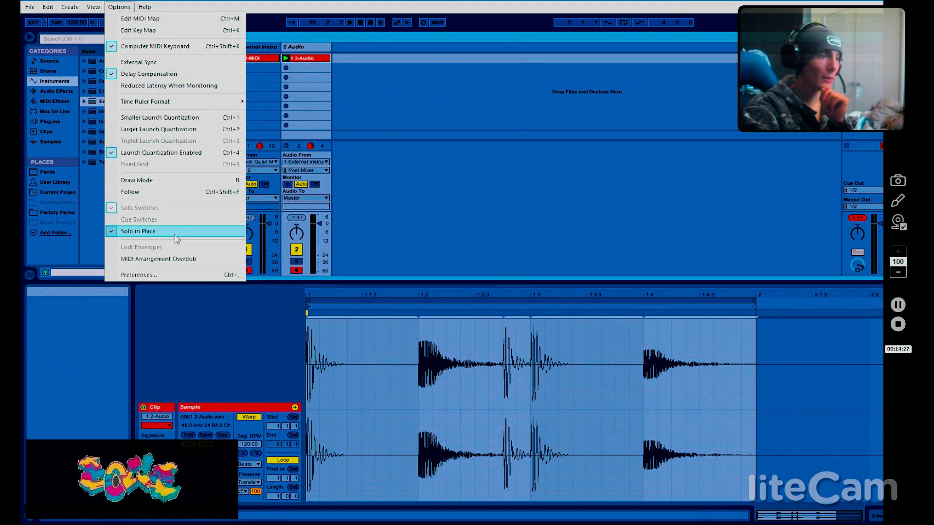
left_click(170, 279)
left_click(375, 233)
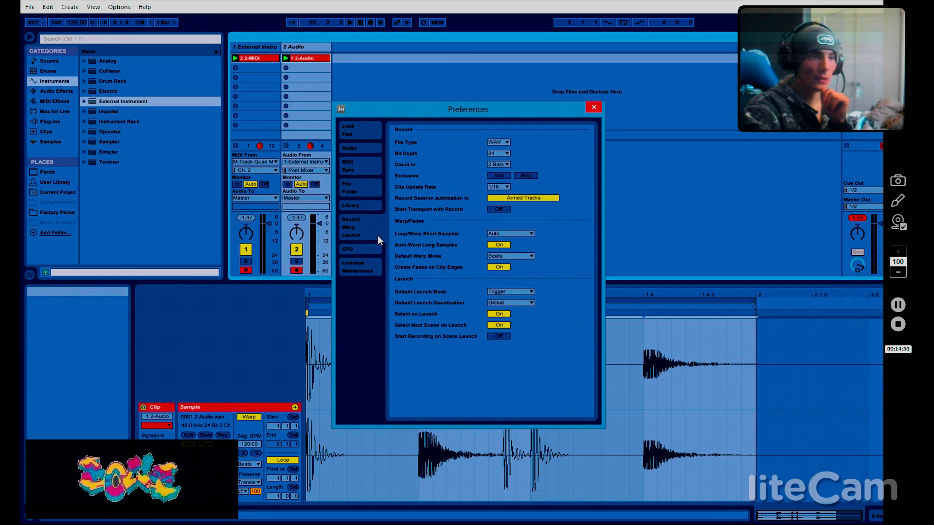
left_click(341, 188)
left_click(356, 167)
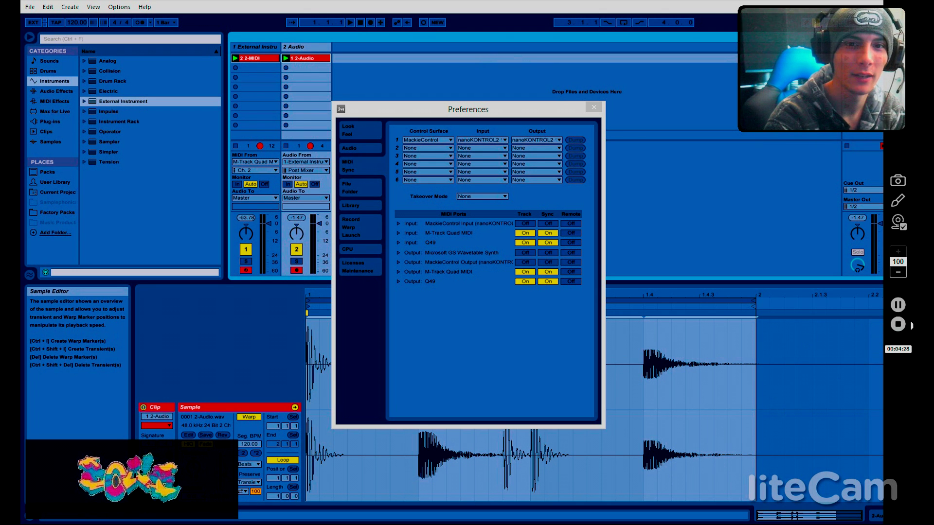
left_click(897, 324)
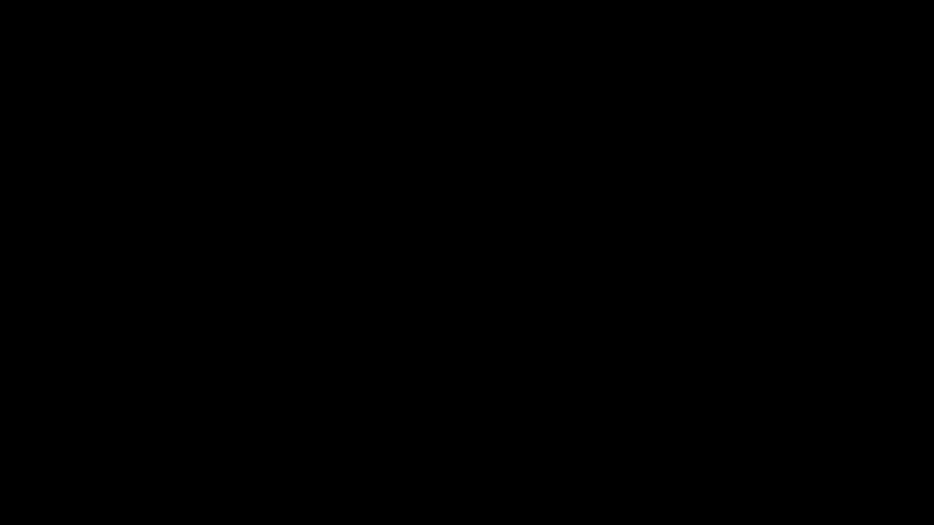